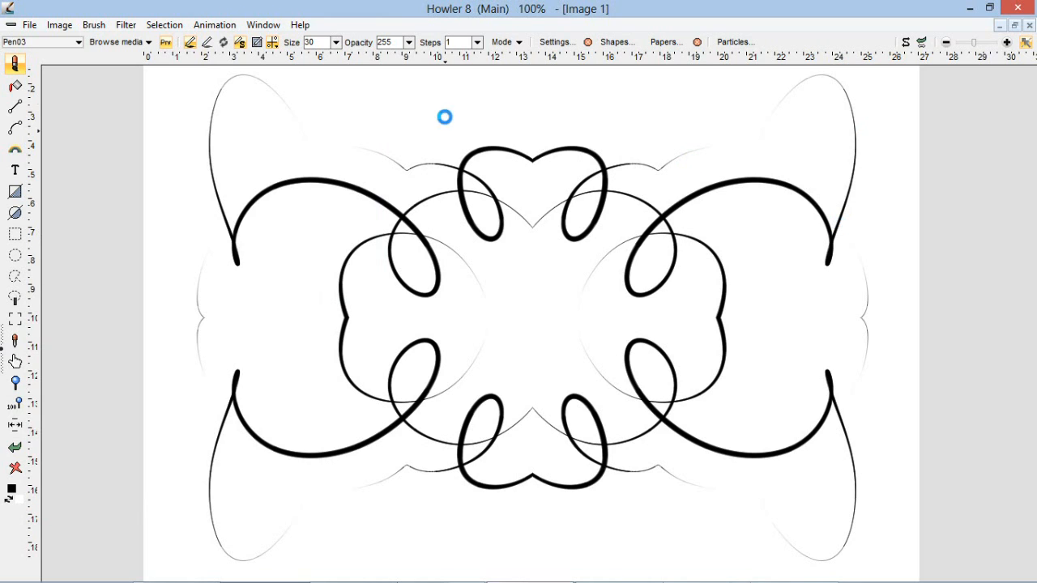
Load the Pen02 preset from the Favorites brushes, and switch to the Pen03 preset.
click(110, 42)
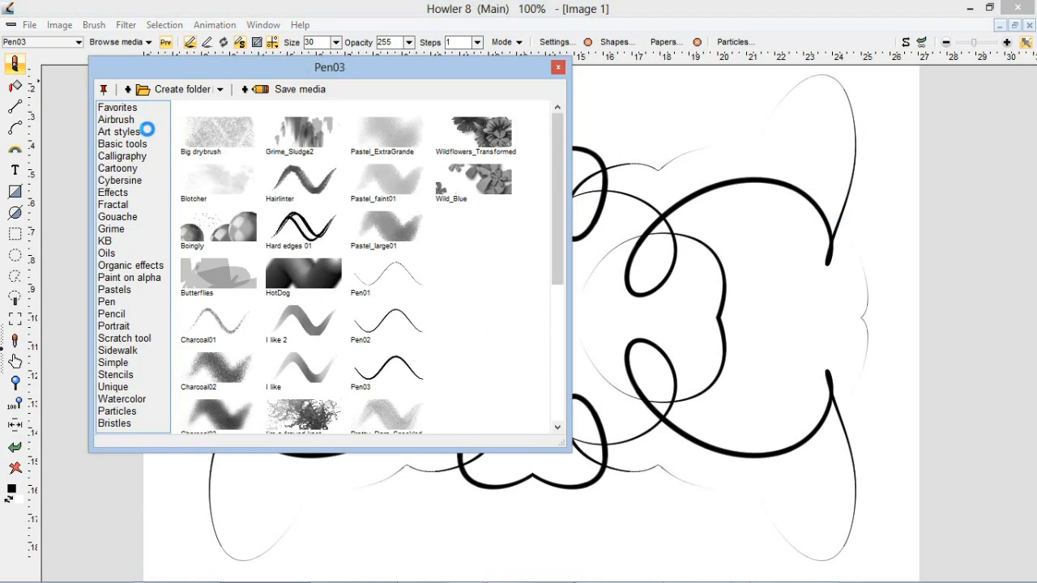
click(388, 318)
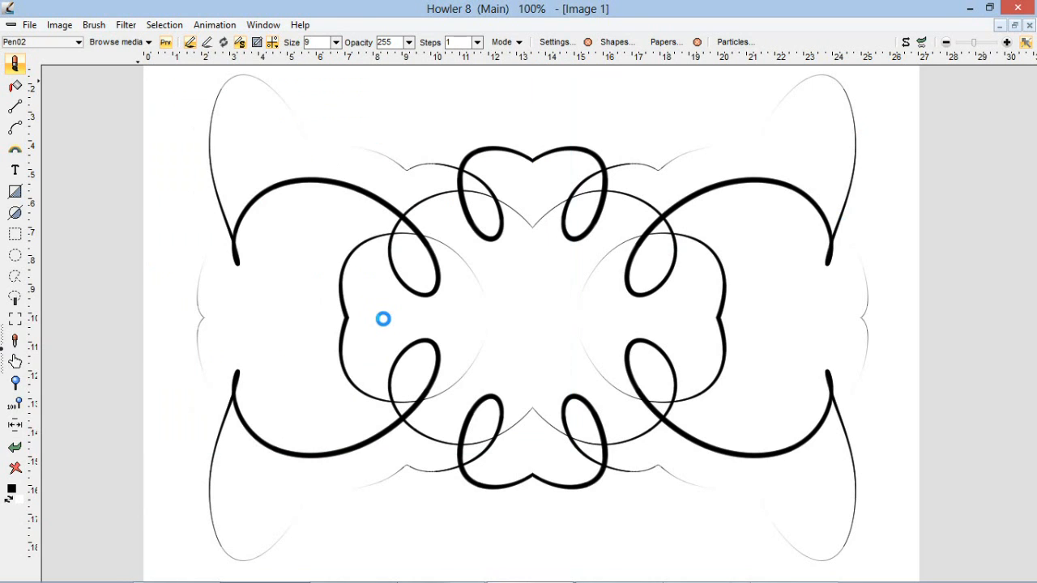
click(115, 42)
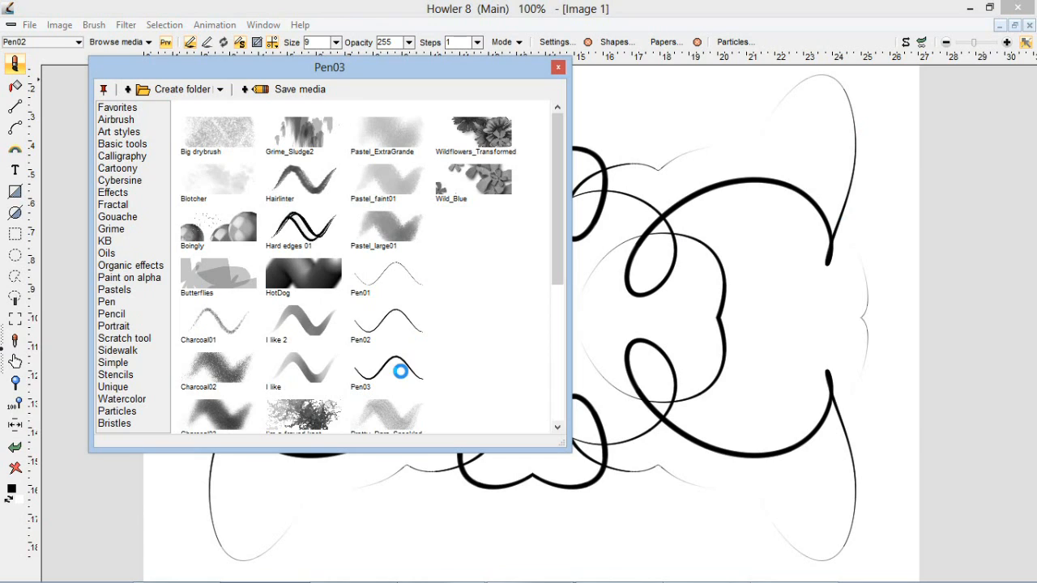
click(115, 108)
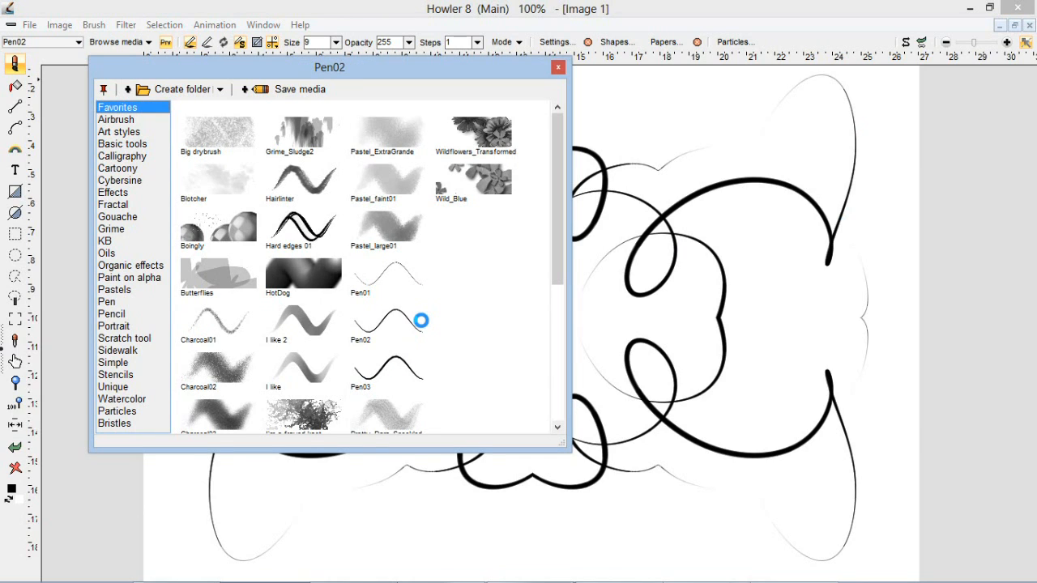
click(397, 368)
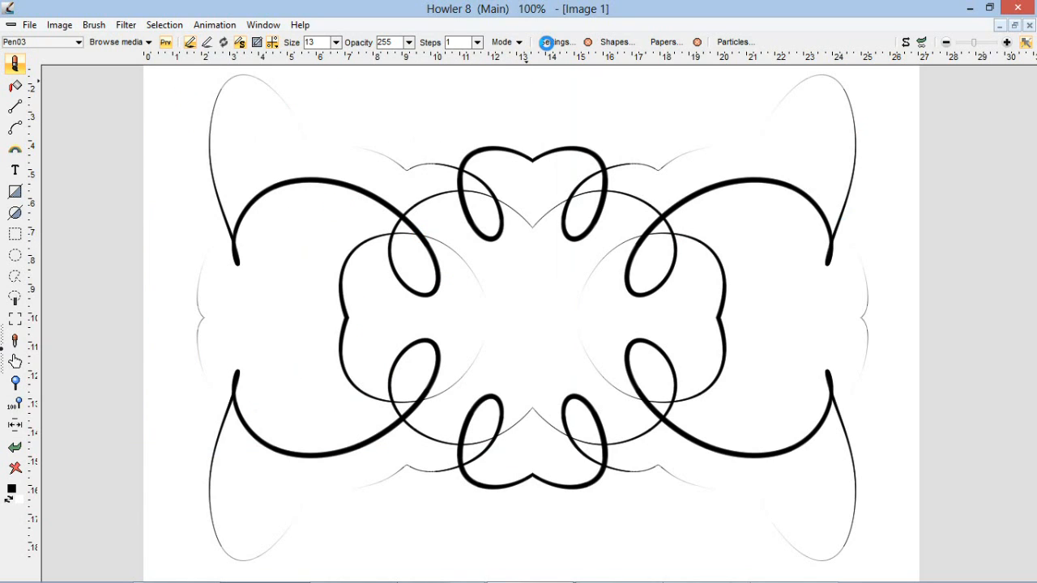
Open the brush settings with the natural paint tool active and move the panel over the left half of the artwork.
click(548, 42)
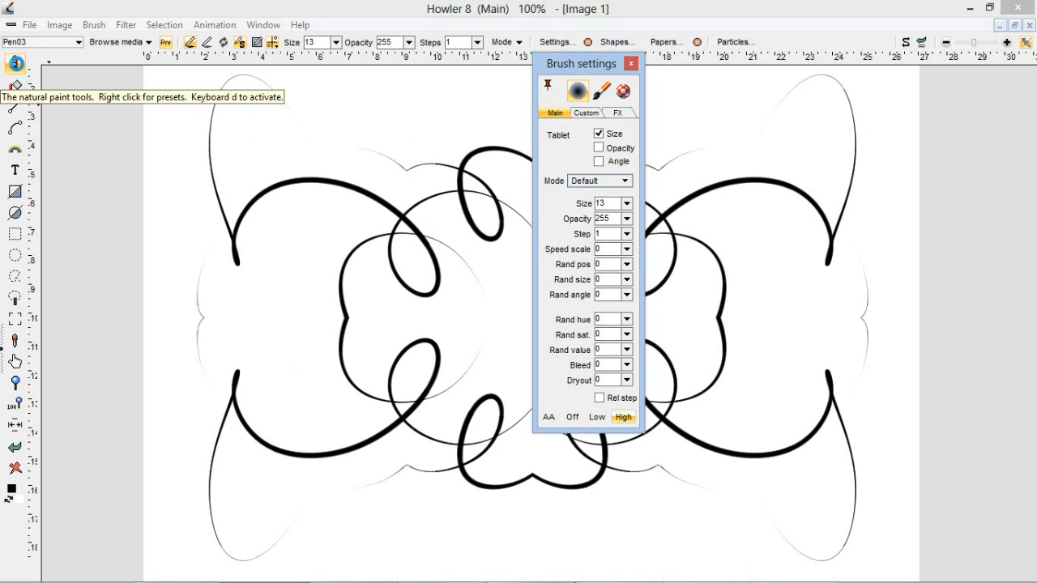
click(17, 63)
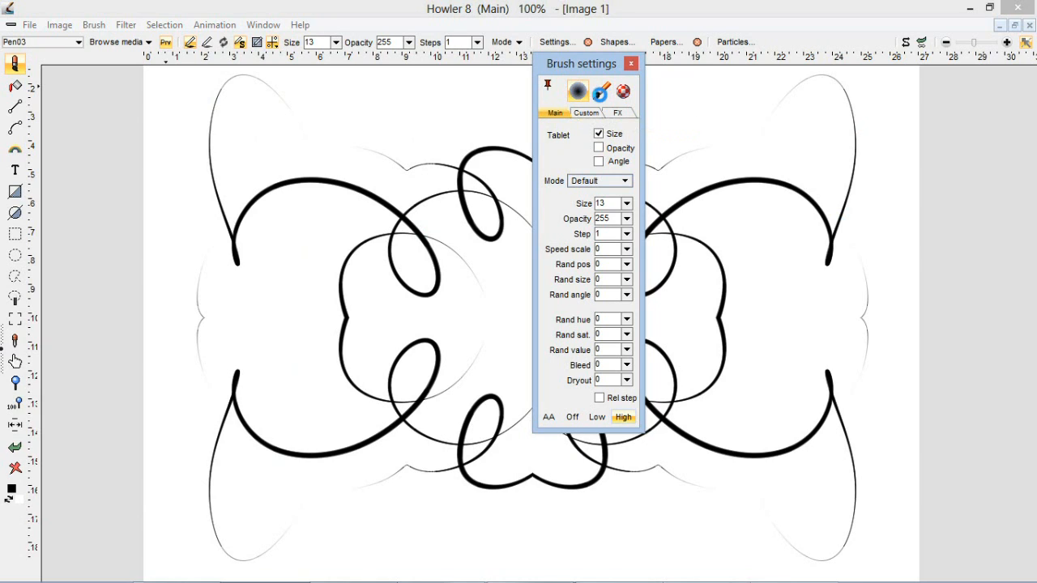
click(580, 91)
mouse_move(590, 65)
mouse_down()
mouse_move(429, 35)
mouse_move(361, 121)
mouse_move(373, 121)
mouse_move(350, 109)
mouse_up()
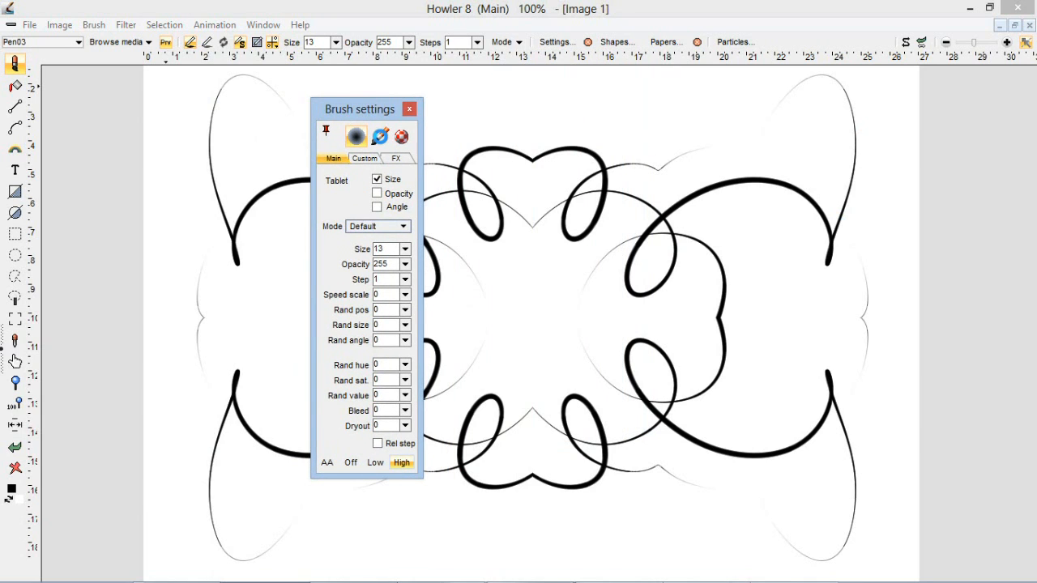
Paint a mirrored wavy test stroke along the drawing's upper edge with the bristle brush type and undo it.
drag(554, 123, 597, 109)
mouse_move(662, 131)
mouse_down()
mouse_move(668, 154)
mouse_move(654, 148)
mouse_up()
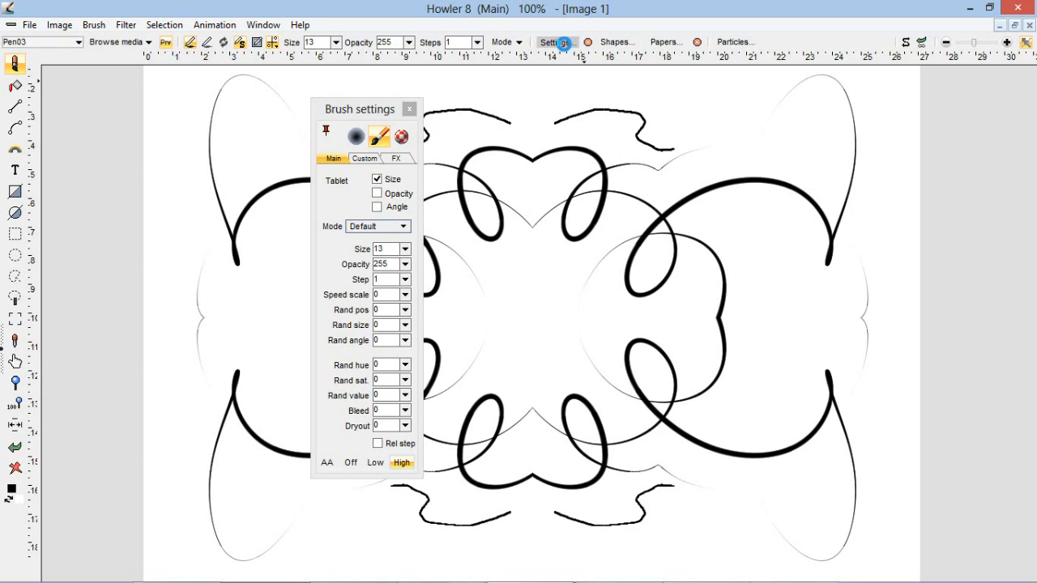
click(567, 42)
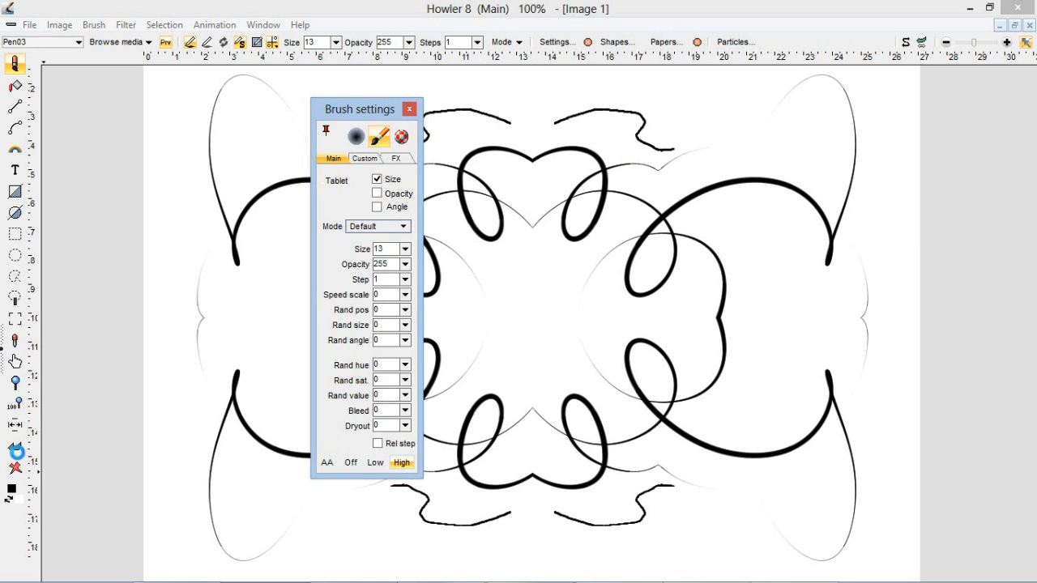
click(16, 451)
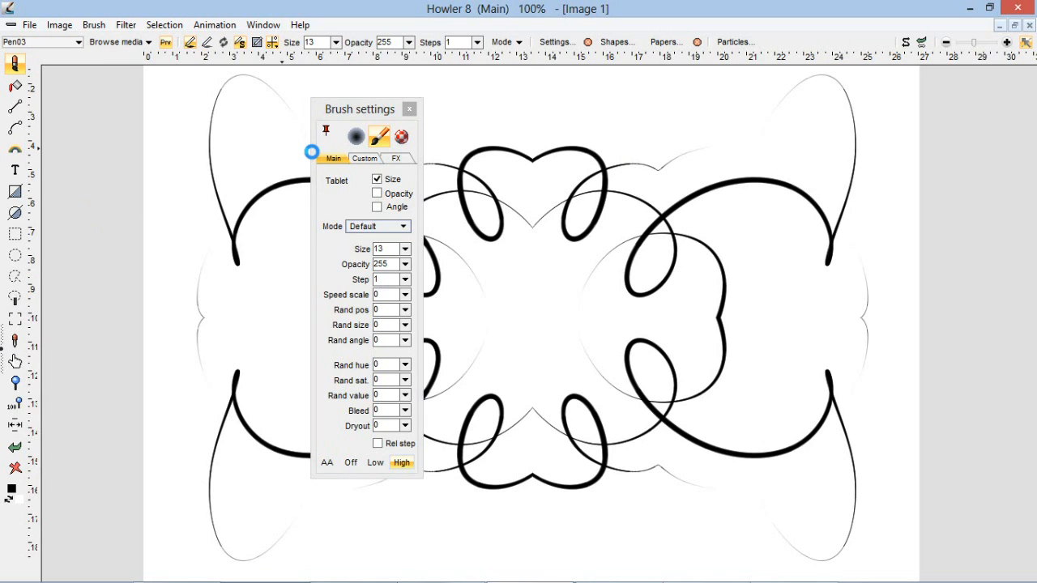
Choose the three-leaf brush shape preset and paint a short mirrored stroke above the upper scrolls.
click(616, 41)
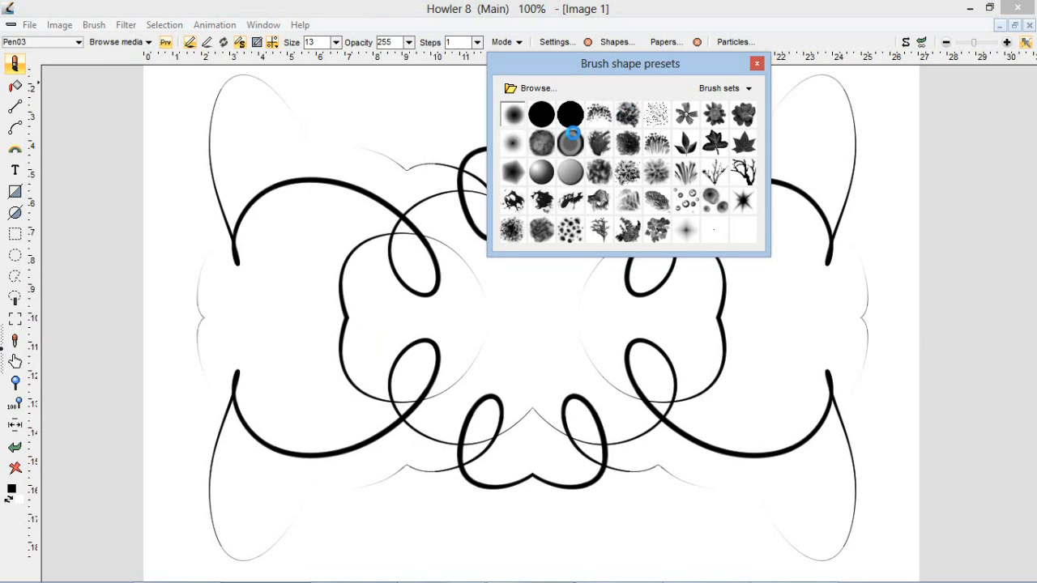
click(687, 143)
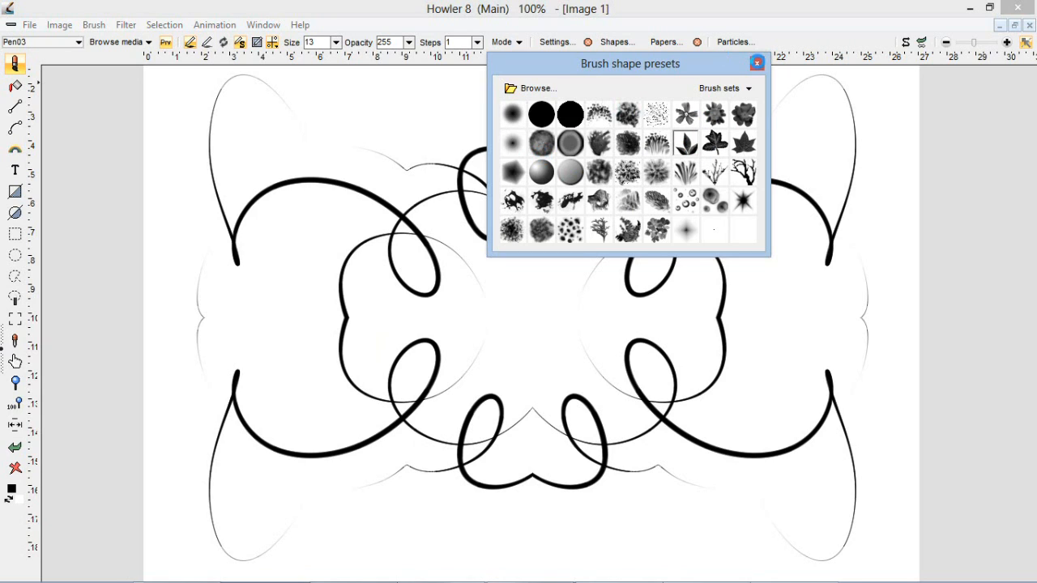
click(757, 62)
mouse_move(664, 128)
mouse_down()
mouse_move(744, 114)
mouse_move(537, 132)
mouse_move(464, 110)
mouse_up()
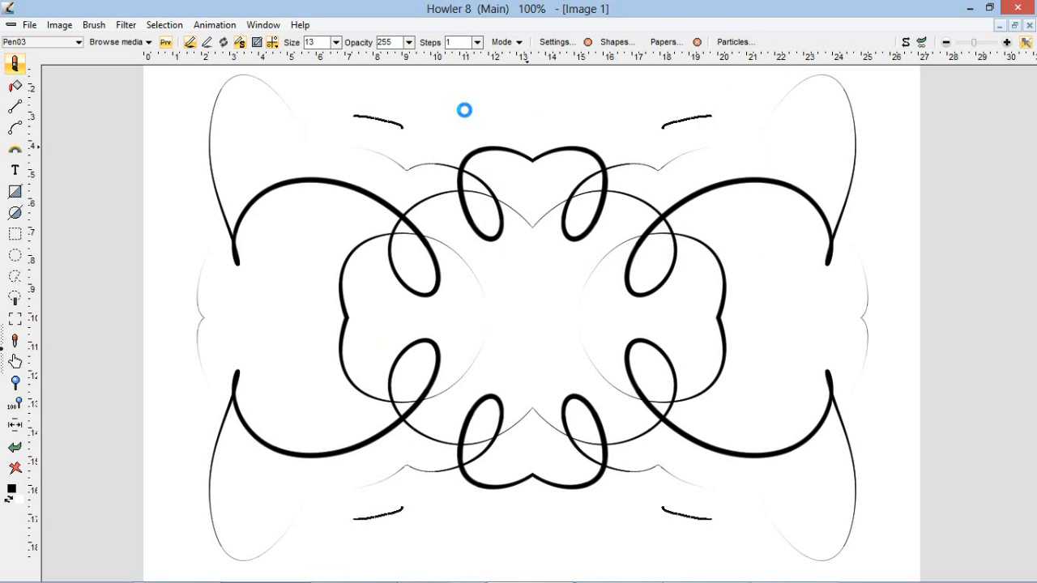
Set the brush size to 100 and paint a single mirrored leaf above the scrolls, undoing the first tries.
click(335, 42)
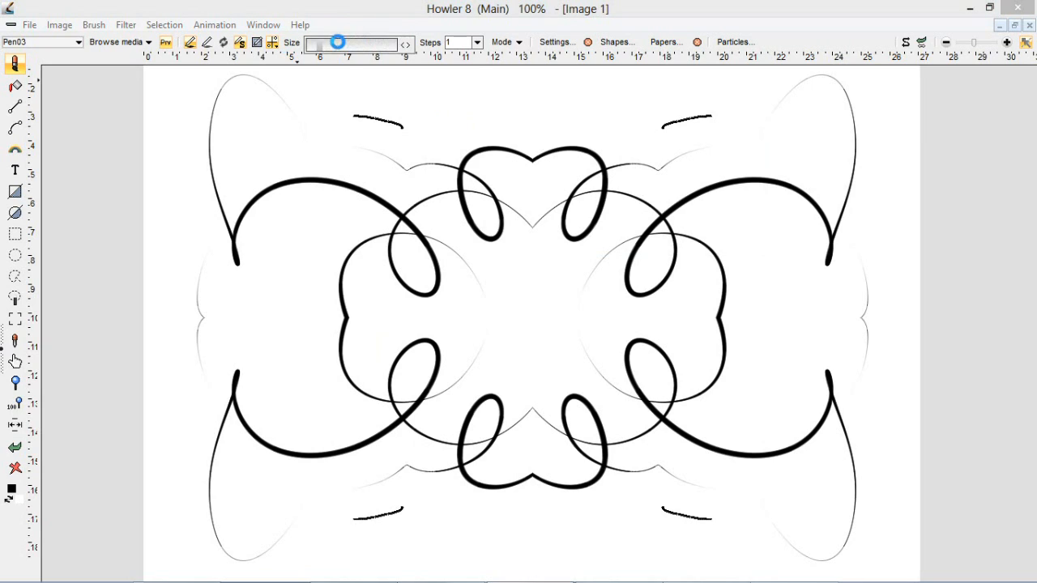
drag(335, 60, 372, 60)
click(665, 107)
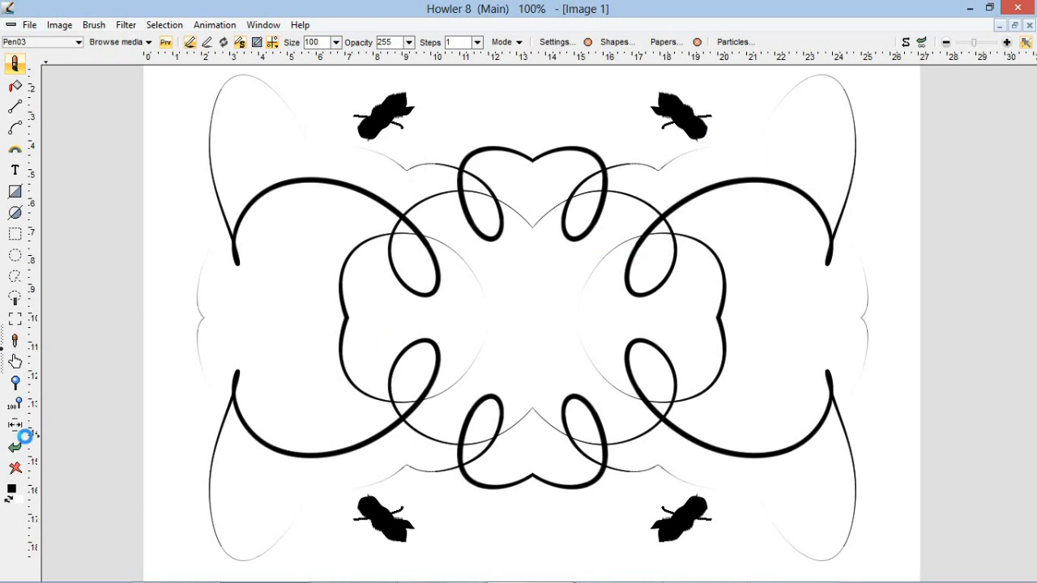
click(19, 443)
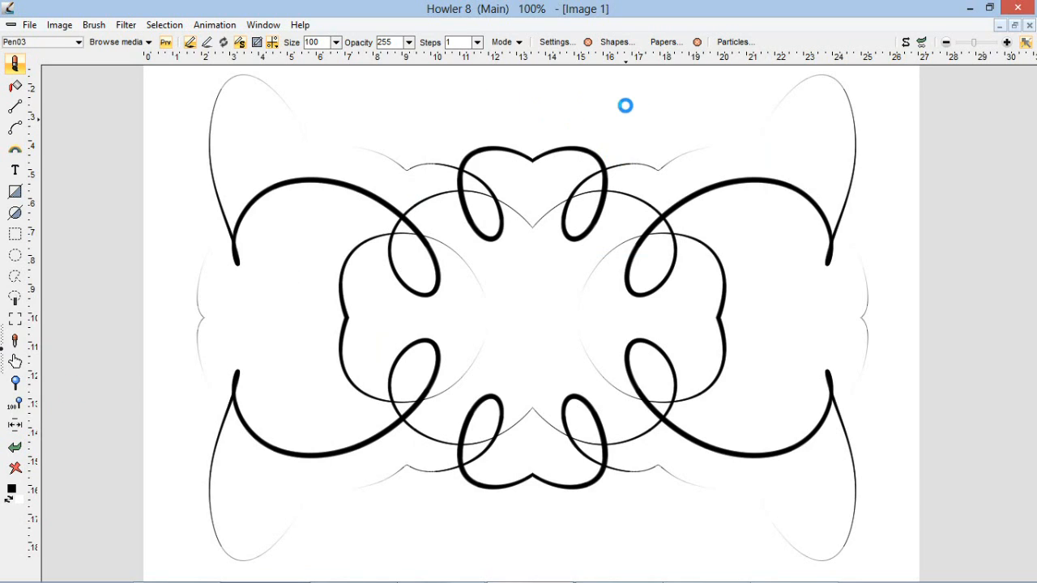
mouse_move(662, 106)
mouse_down()
mouse_move(662, 128)
mouse_move(659, 105)
mouse_move(645, 115)
mouse_up()
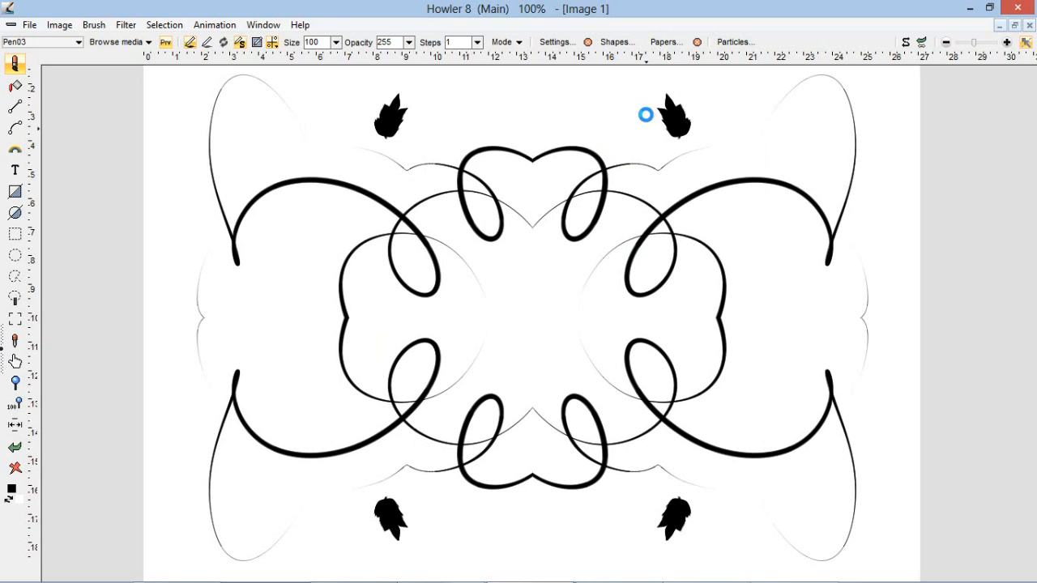
Capture the upper-right leaf as a custom brush and stamp a copy beside the upper-left leaf.
click(14, 318)
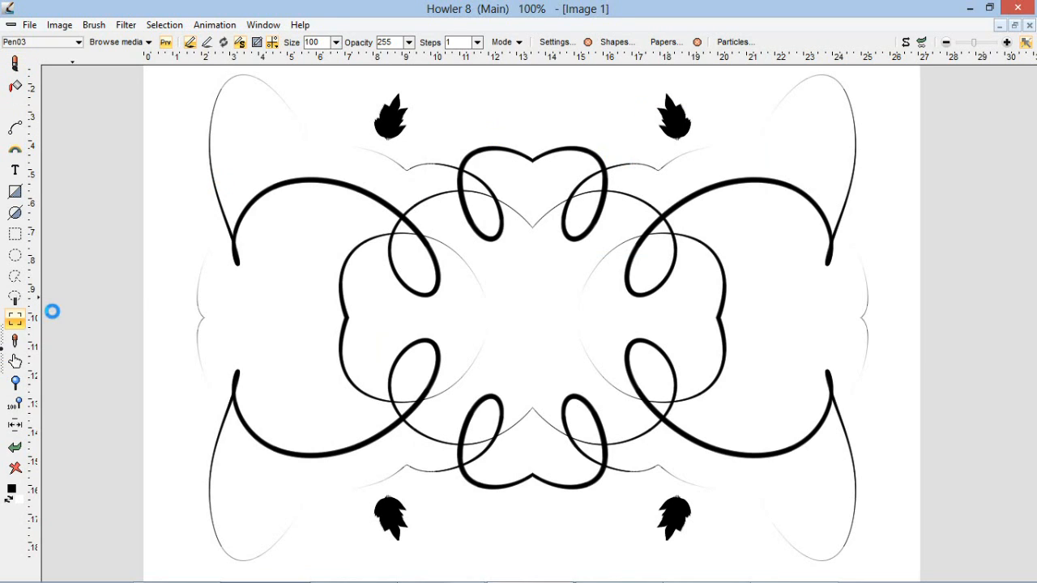
mouse_move(644, 75)
mouse_down()
mouse_move(710, 135)
mouse_move(692, 144)
mouse_up()
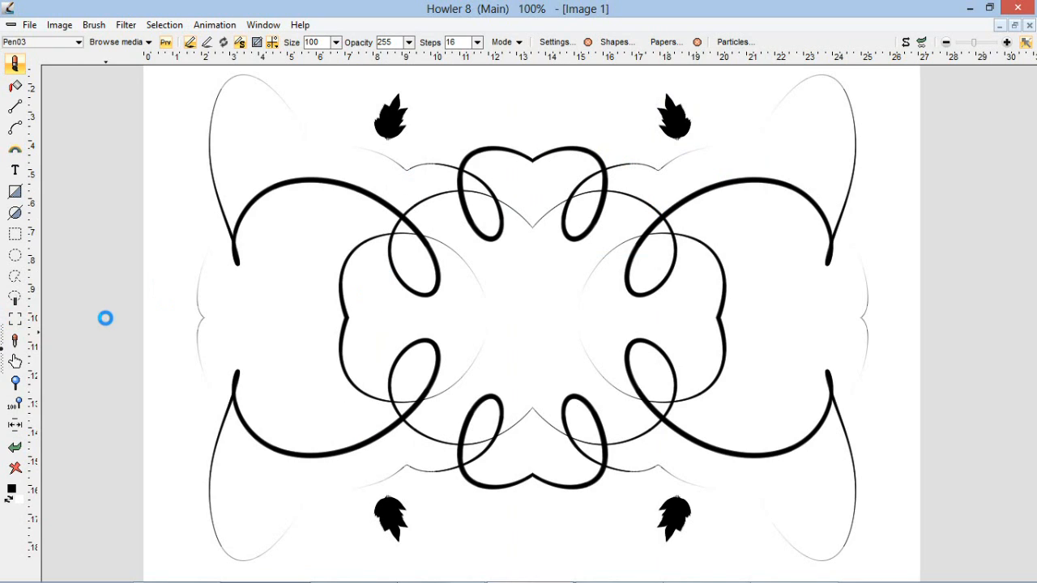
click(420, 119)
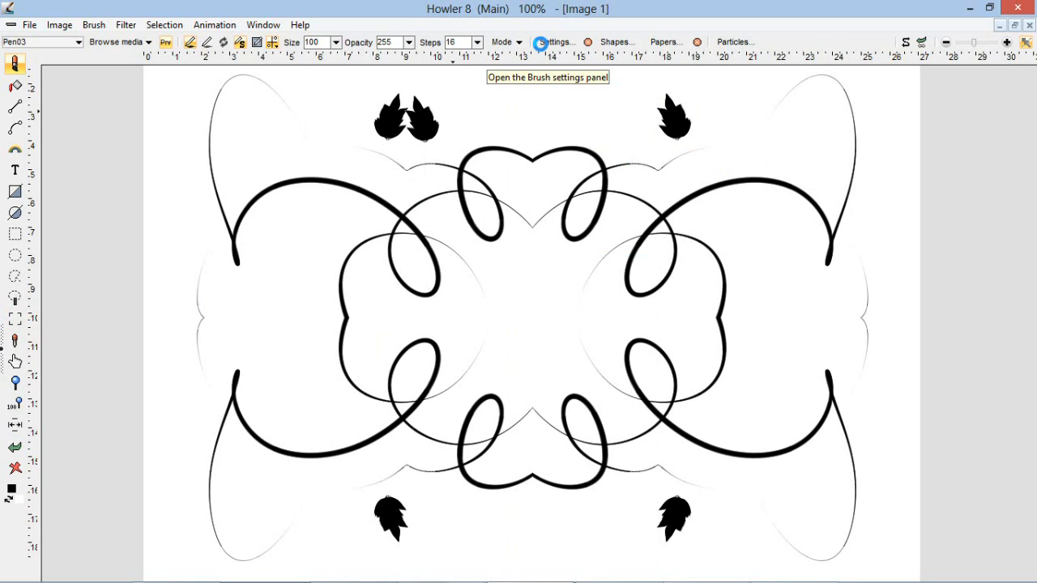
Open the brush settings and paint a short soft-edged round stroke just below the upper-right leaf.
click(532, 41)
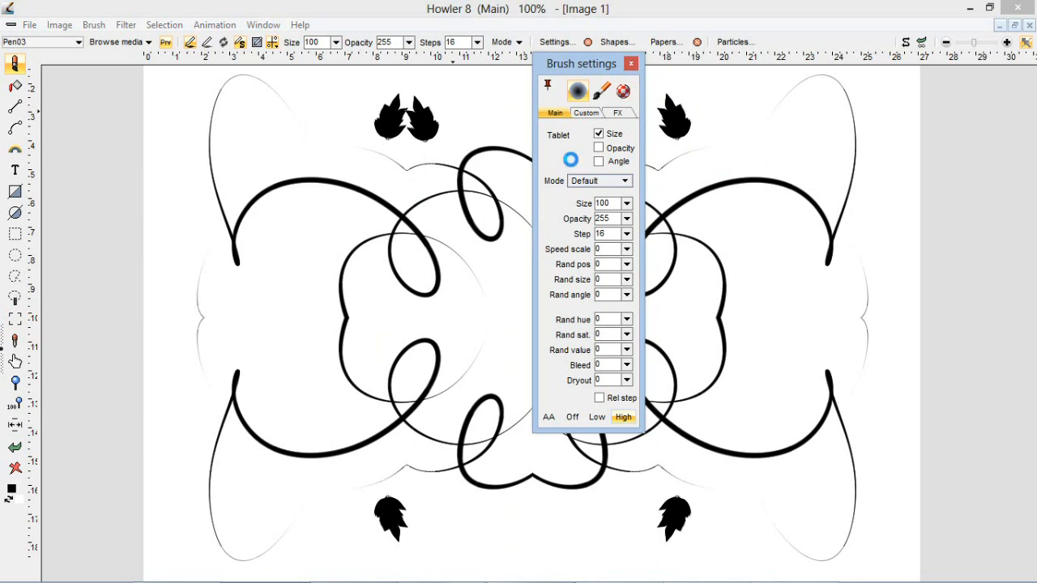
click(679, 170)
drag(708, 124, 737, 158)
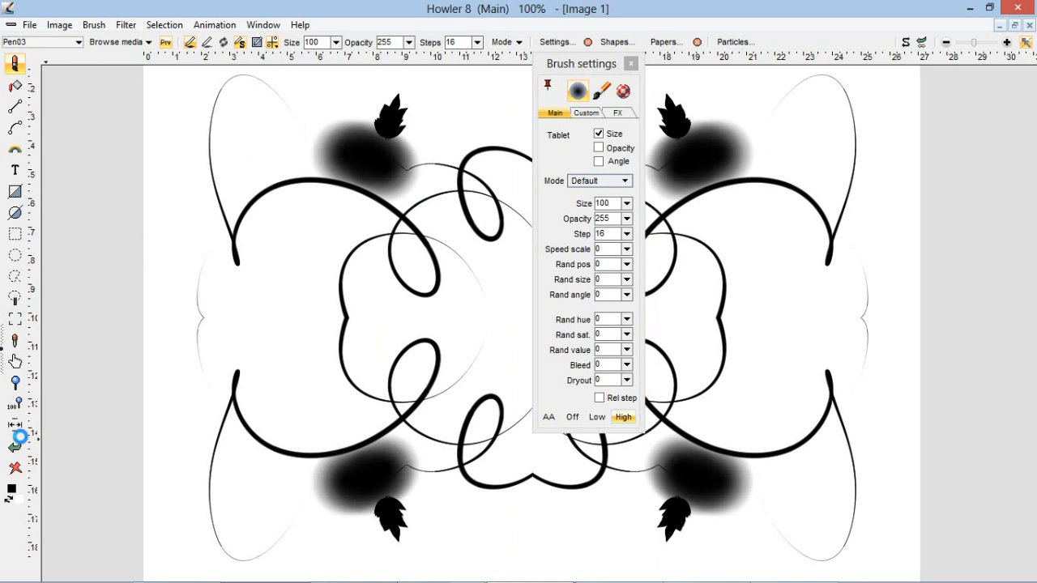
Undo the soft strokes and the leaves, and redo the scroll lines removed by undoing too far.
click(16, 440)
click(16, 440)
click(16, 440)
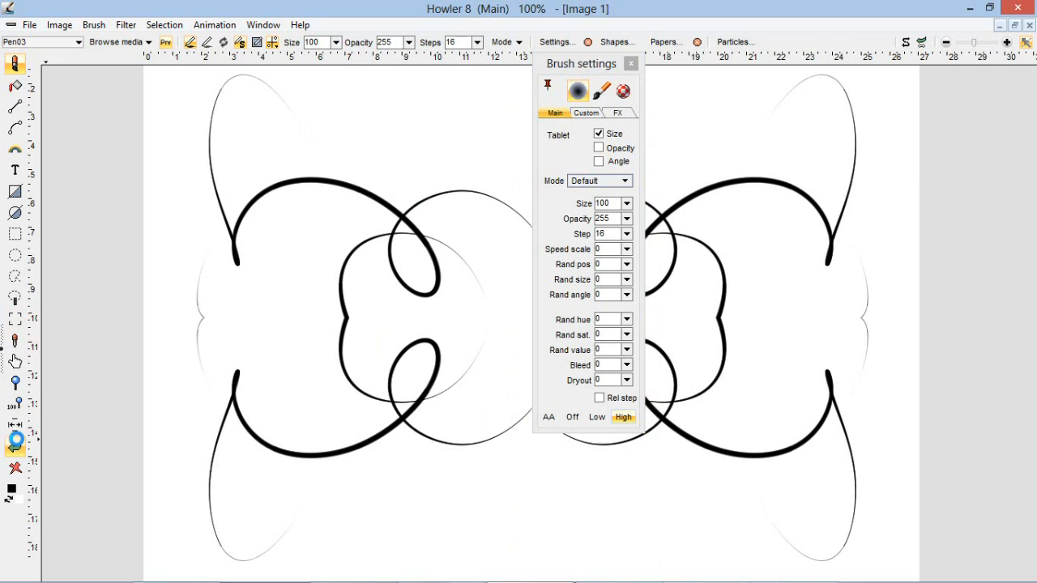
right_click(16, 439)
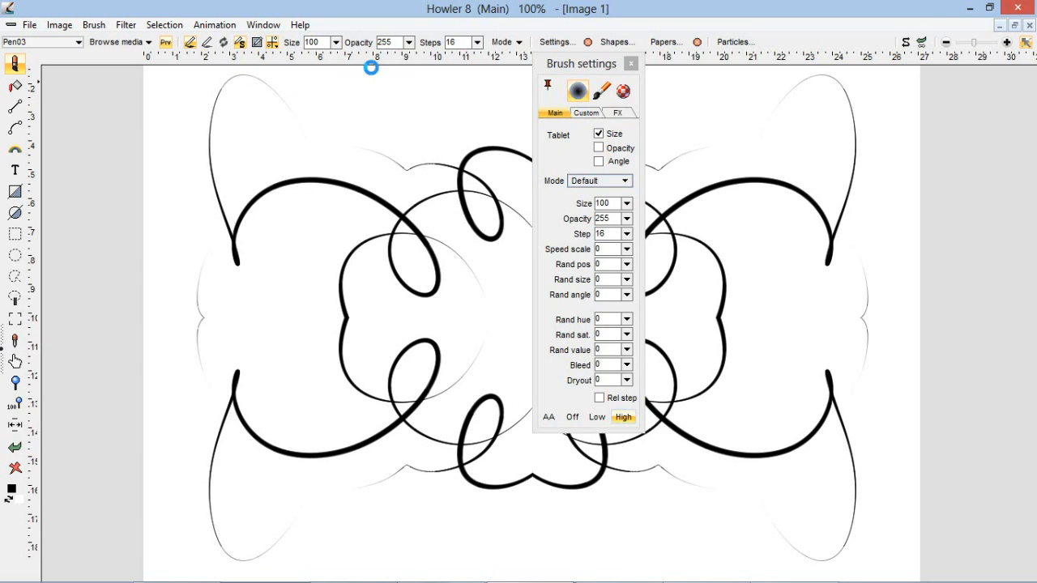
Set the brush size to 26 and paint a short soft mirrored stroke above the upper-right scroll.
click(336, 42)
drag(253, 66, 269, 61)
drag(669, 128, 750, 136)
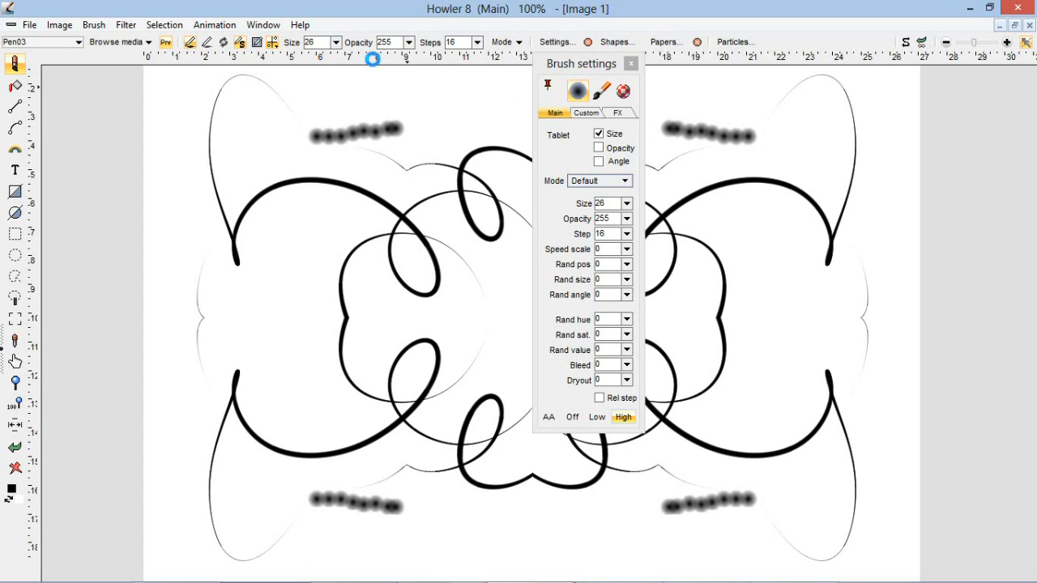
Reload the Pen03 brush preset and paint a solid mirrored stroke across the soft dotted one.
click(124, 42)
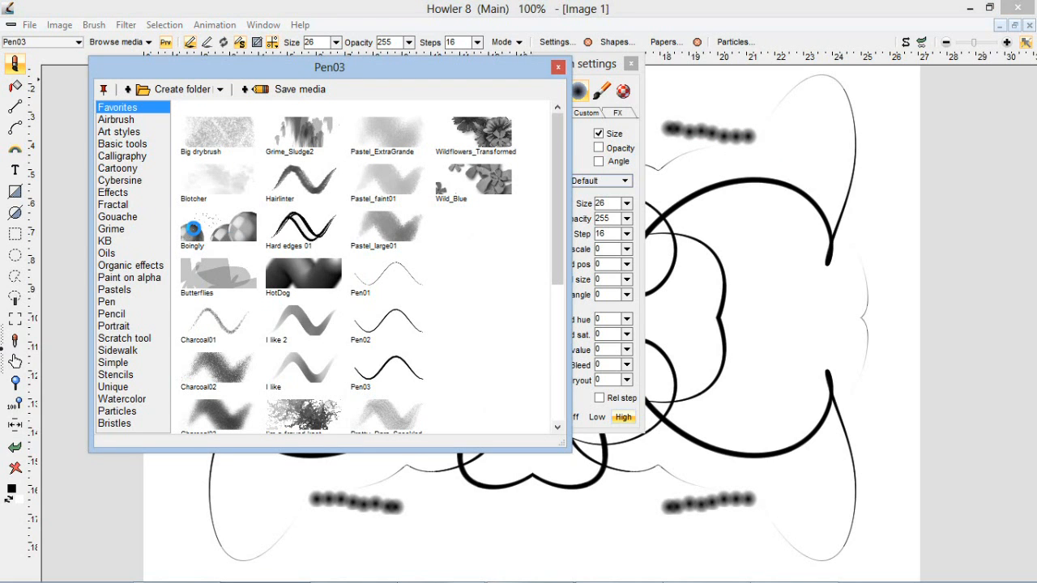
click(342, 363)
drag(648, 157, 694, 121)
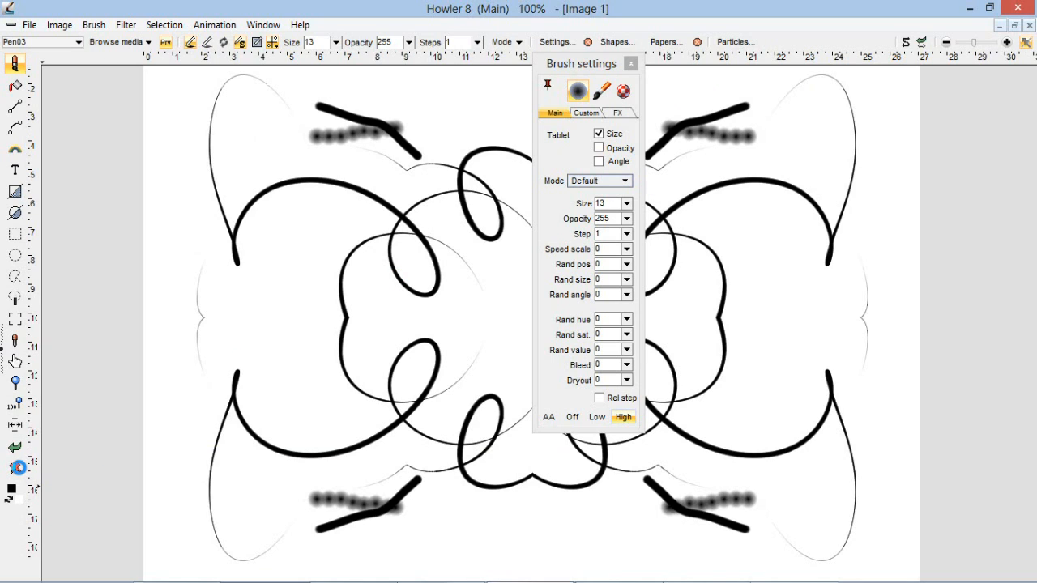
Clear the canvas and switch off the paint mirroring, including Horizontal mirror.
click(15, 468)
click(272, 42)
click(320, 142)
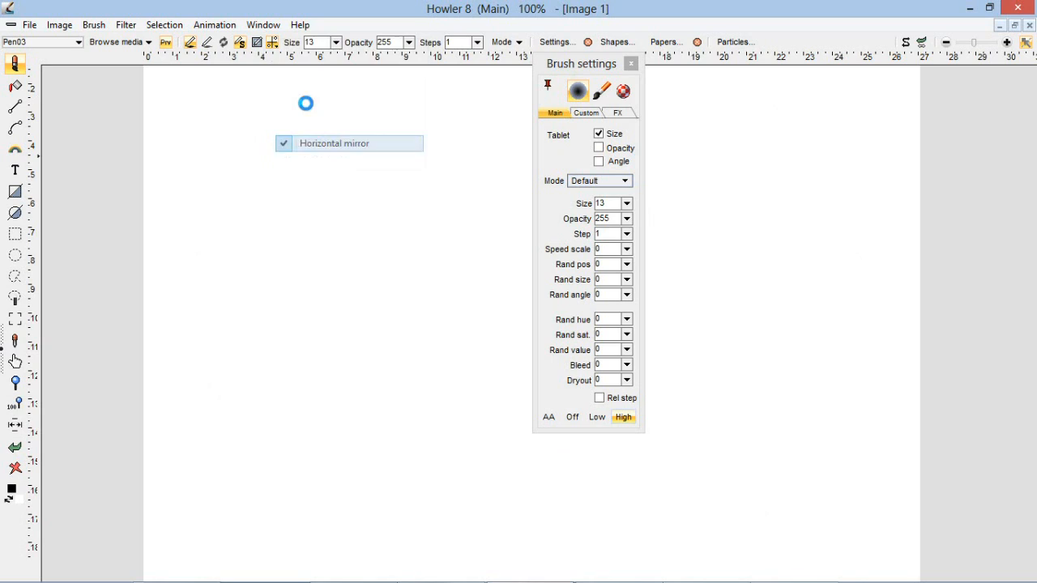
click(272, 40)
click(281, 49)
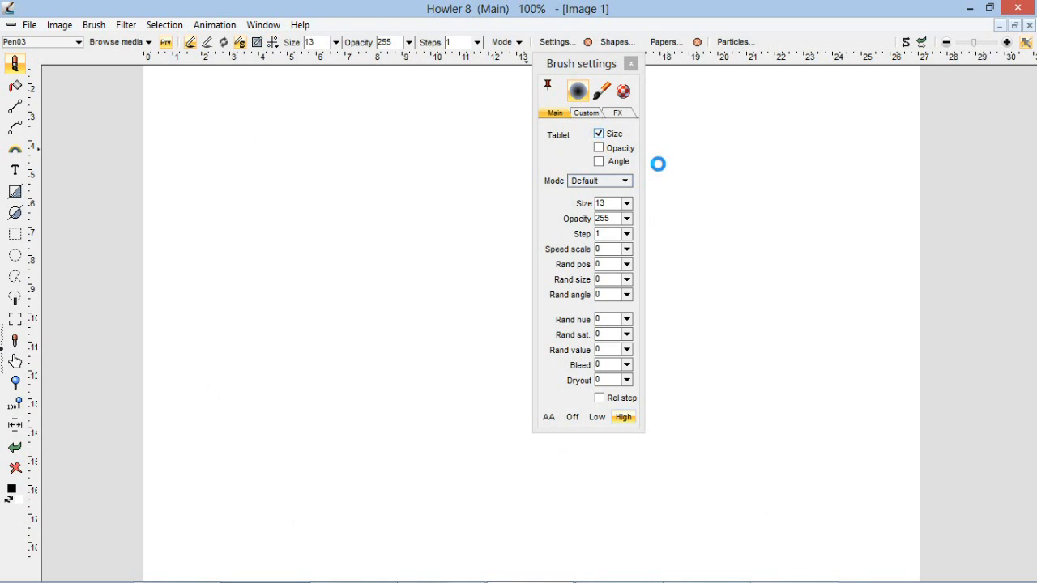
Paint a curving freehand stroke on the right part of the canvas with pointer smoothing on.
mouse_move(717, 246)
mouse_down()
mouse_move(766, 273)
mouse_move(785, 256)
mouse_up()
drag(747, 125, 654, 157)
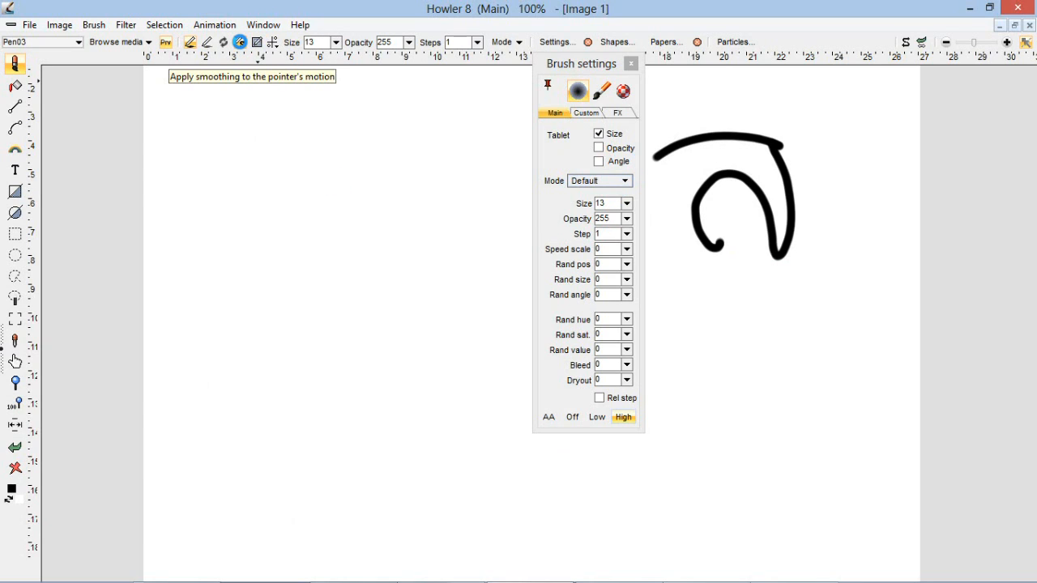
Turn off pointer smoothing, paint loose looping scribbles for comparison, and clear the canvas.
mouse_move(346, 225)
mouse_down()
mouse_move(397, 386)
mouse_move(348, 288)
mouse_up()
mouse_move(202, 300)
mouse_down()
mouse_move(282, 232)
mouse_move(463, 388)
mouse_move(408, 530)
mouse_move(347, 479)
mouse_move(341, 426)
mouse_move(246, 397)
mouse_up()
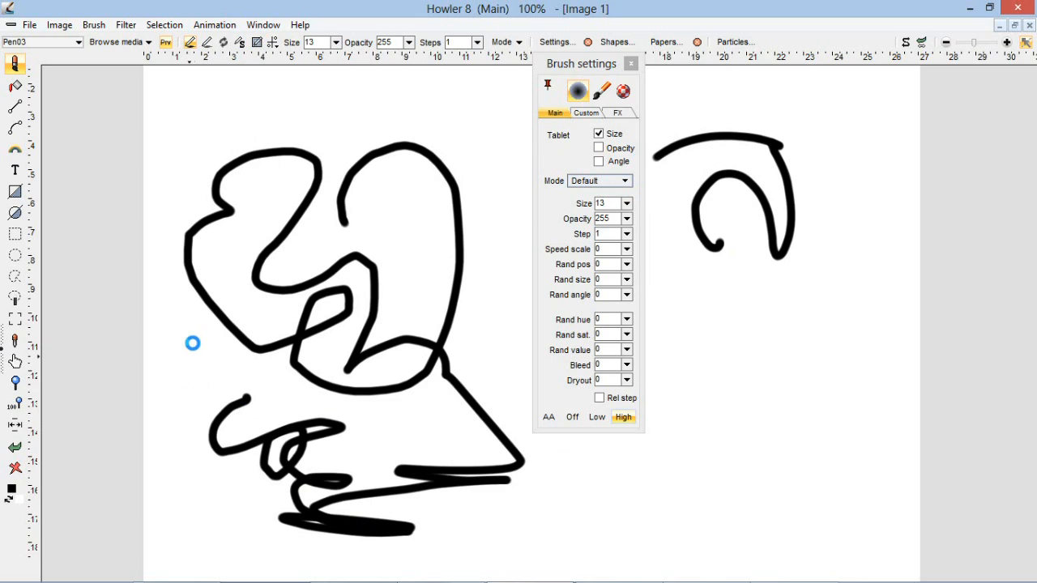
click(16, 472)
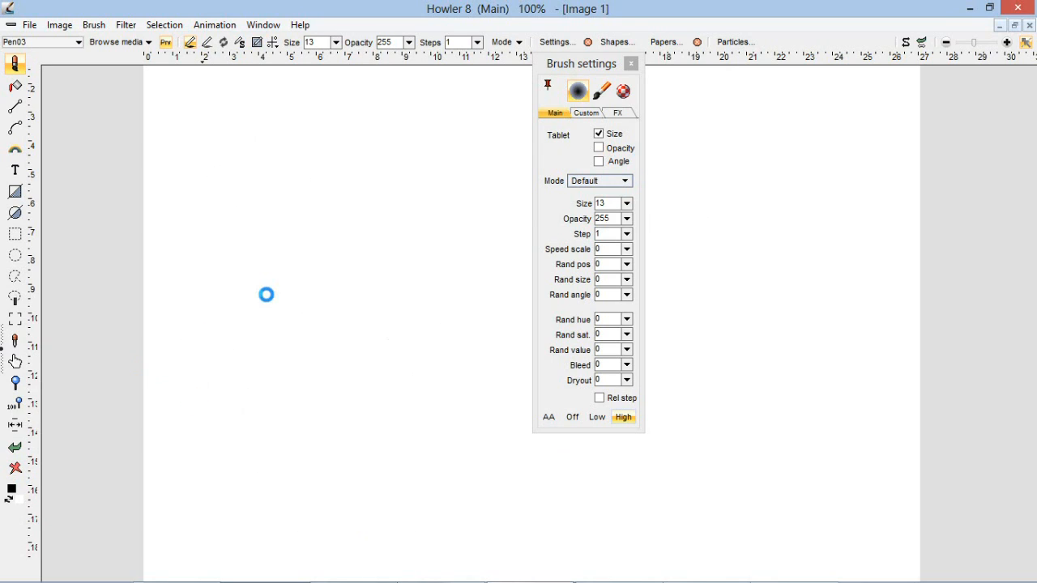
Paint another unsmoothed curve ending in a tight zigzag, and clear the canvas.
mouse_move(410, 240)
mouse_down()
mouse_move(294, 246)
mouse_move(330, 328)
mouse_up()
mouse_move(417, 343)
mouse_down()
mouse_move(444, 315)
mouse_move(454, 148)
mouse_move(474, 146)
mouse_move(470, 116)
mouse_move(484, 92)
mouse_up()
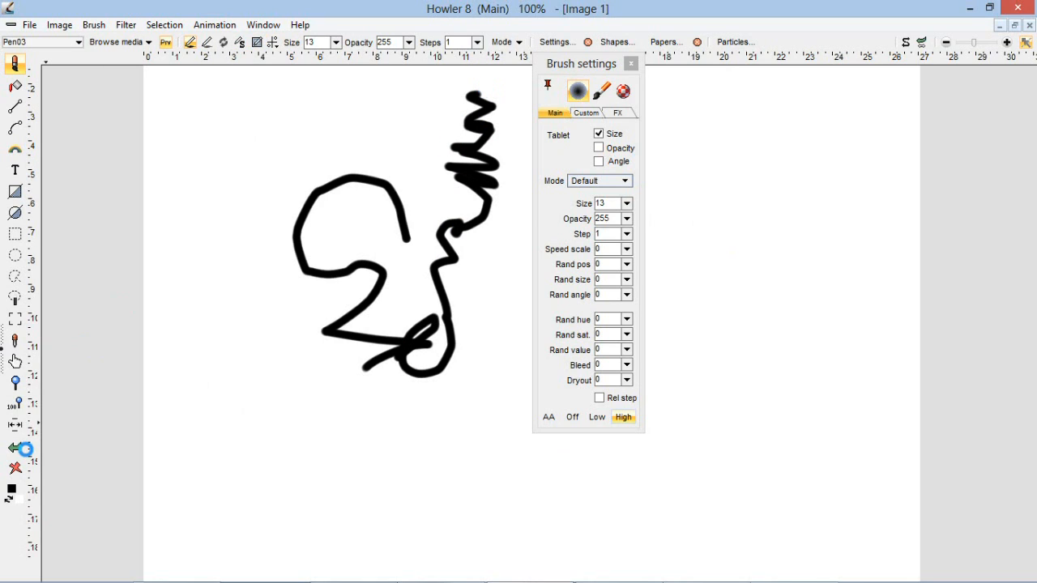
click(15, 469)
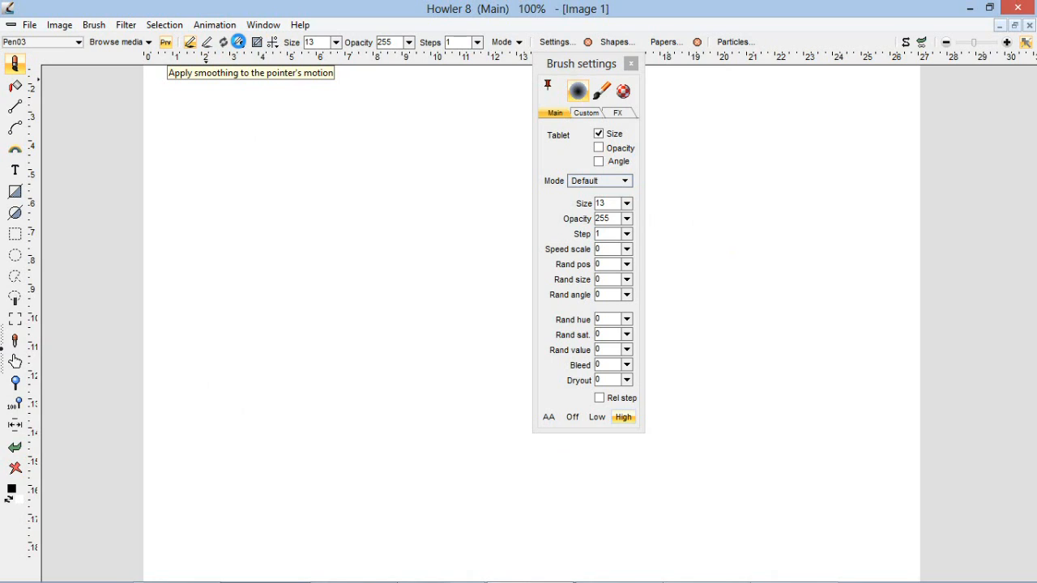
Turn pointer smoothing back on, paint several smoothed freehand curves on both sides of the canvas, and clear the canvas.
click(238, 41)
mouse_move(427, 183)
mouse_down()
mouse_move(444, 282)
mouse_move(319, 281)
mouse_move(294, 354)
mouse_move(326, 180)
mouse_move(420, 148)
mouse_move(510, 237)
mouse_up()
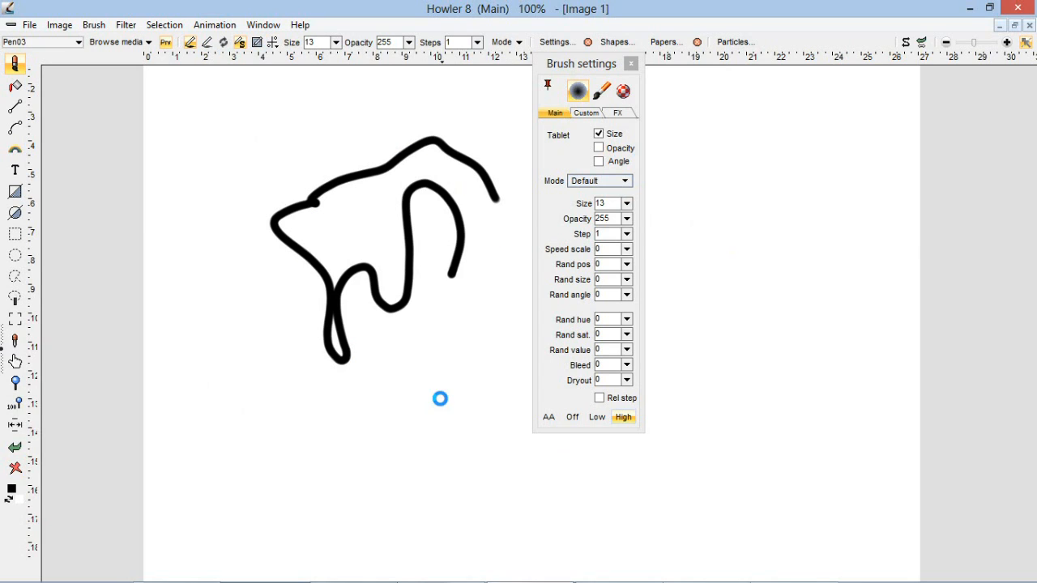
mouse_move(669, 282)
mouse_down()
mouse_move(785, 203)
mouse_move(721, 353)
mouse_move(828, 222)
mouse_move(761, 165)
mouse_move(835, 157)
mouse_move(697, 183)
mouse_move(659, 111)
mouse_up()
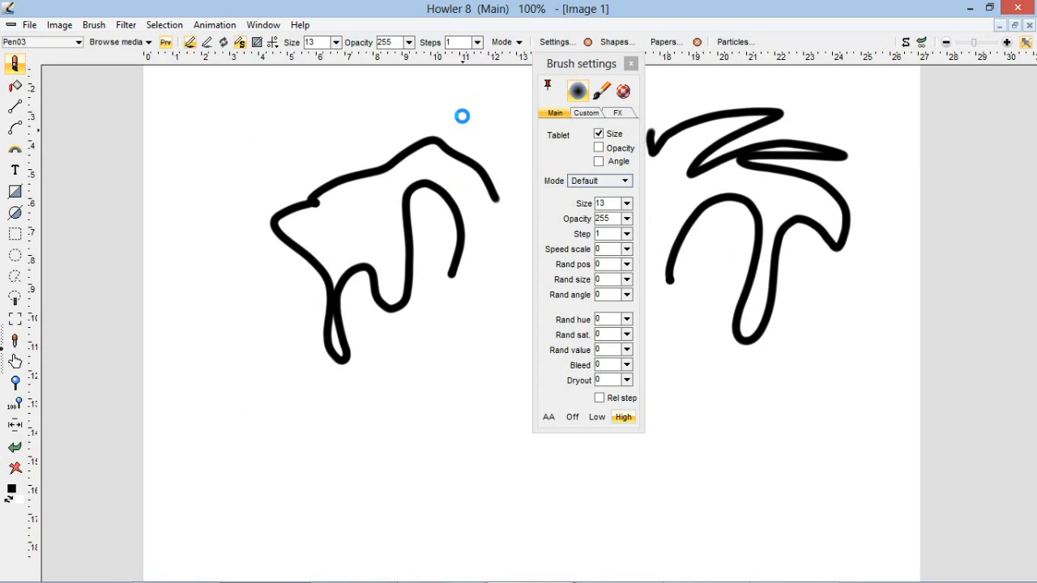
mouse_move(415, 477)
mouse_down()
mouse_move(361, 511)
mouse_move(286, 470)
mouse_move(291, 384)
mouse_up()
mouse_move(243, 329)
mouse_down()
mouse_move(289, 262)
mouse_move(156, 228)
mouse_move(285, 172)
mouse_up()
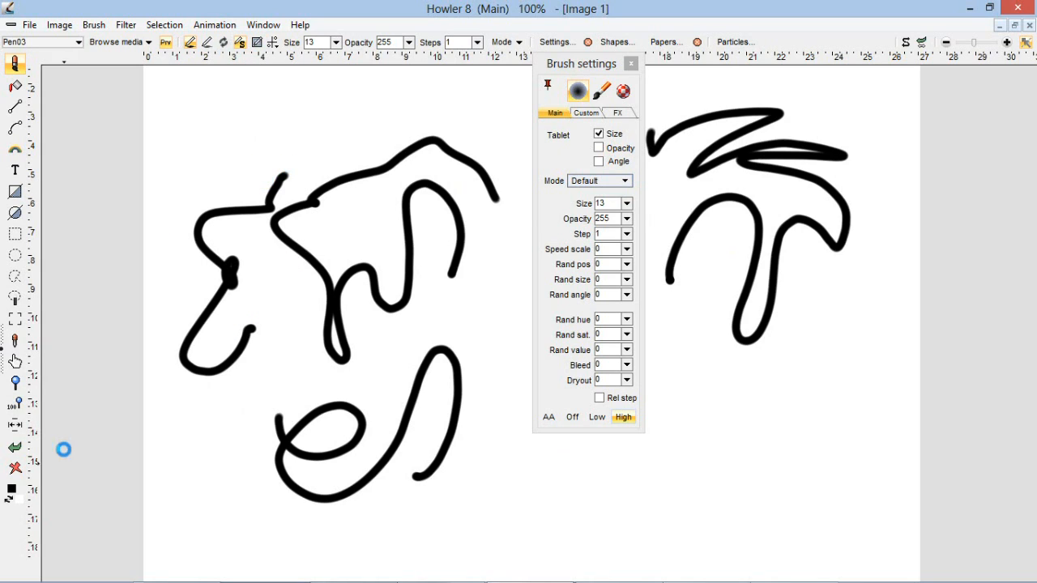
click(15, 468)
Paint a long smoothed wavy line across the canvas and up its right part, and clear the canvas.
mouse_move(453, 273)
mouse_down()
mouse_move(414, 162)
mouse_move(380, 269)
mouse_move(378, 362)
mouse_move(470, 375)
mouse_move(507, 470)
mouse_move(588, 437)
mouse_move(623, 458)
mouse_move(717, 457)
mouse_up()
mouse_move(677, 395)
mouse_down()
mouse_move(706, 311)
mouse_move(685, 308)
mouse_move(724, 216)
mouse_move(649, 208)
mouse_move(689, 190)
mouse_move(683, 154)
mouse_move(746, 123)
mouse_move(666, 100)
mouse_move(739, 86)
mouse_up()
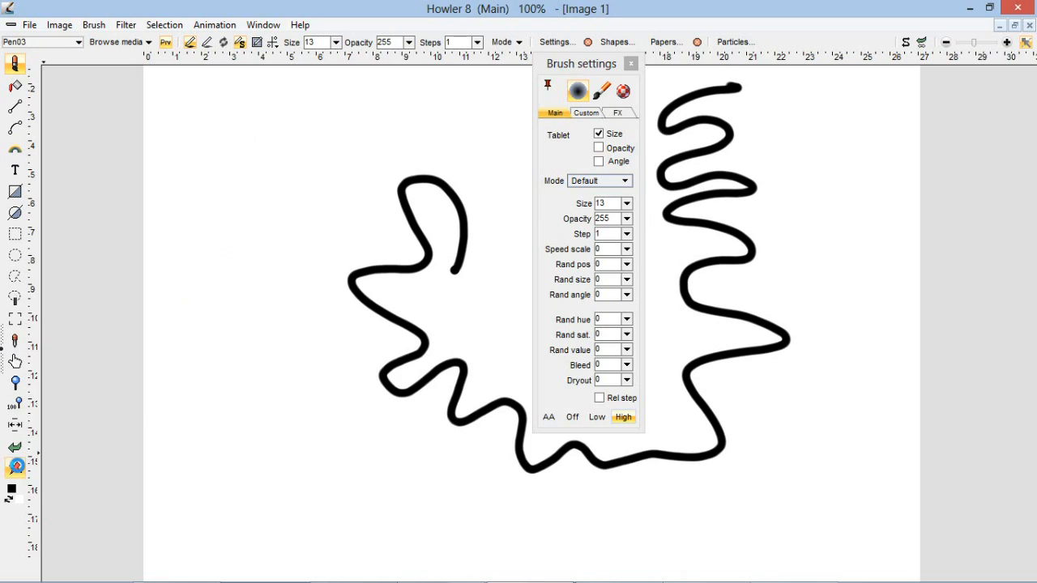
click(16, 467)
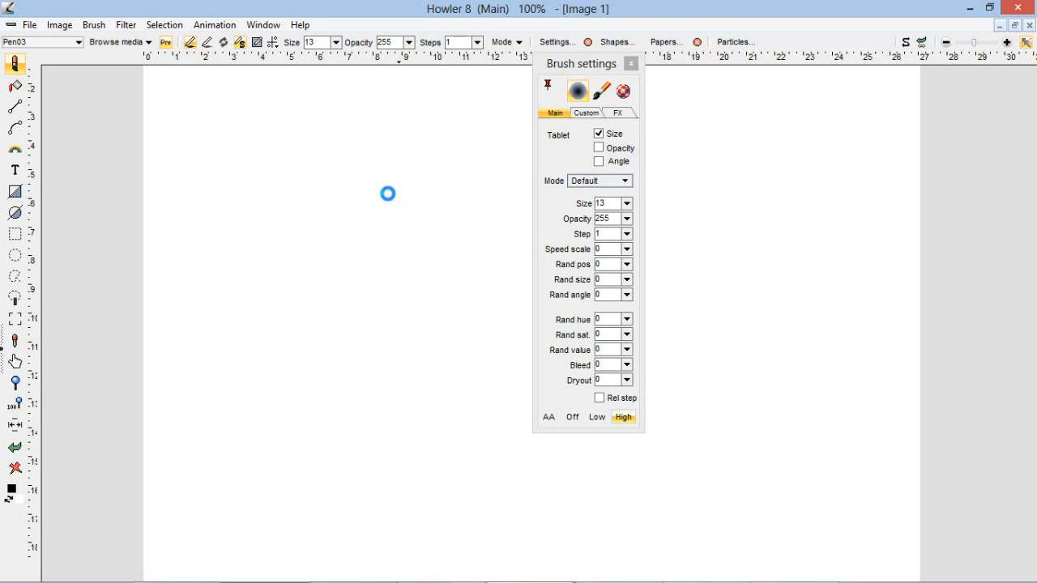
Close the brush settings and draw a looping freehand path in the upper middle with the curve tool.
click(633, 65)
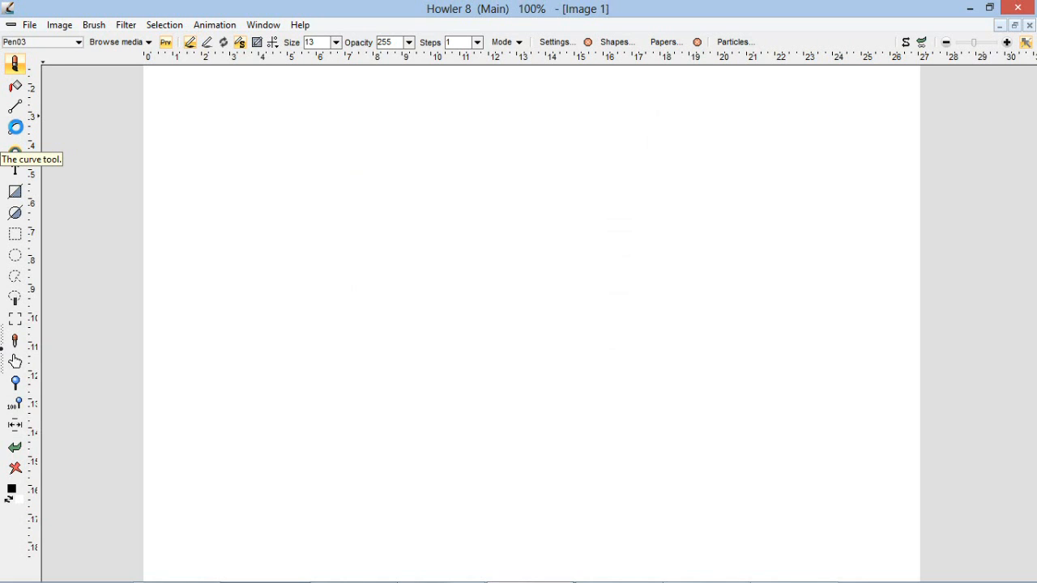
click(15, 149)
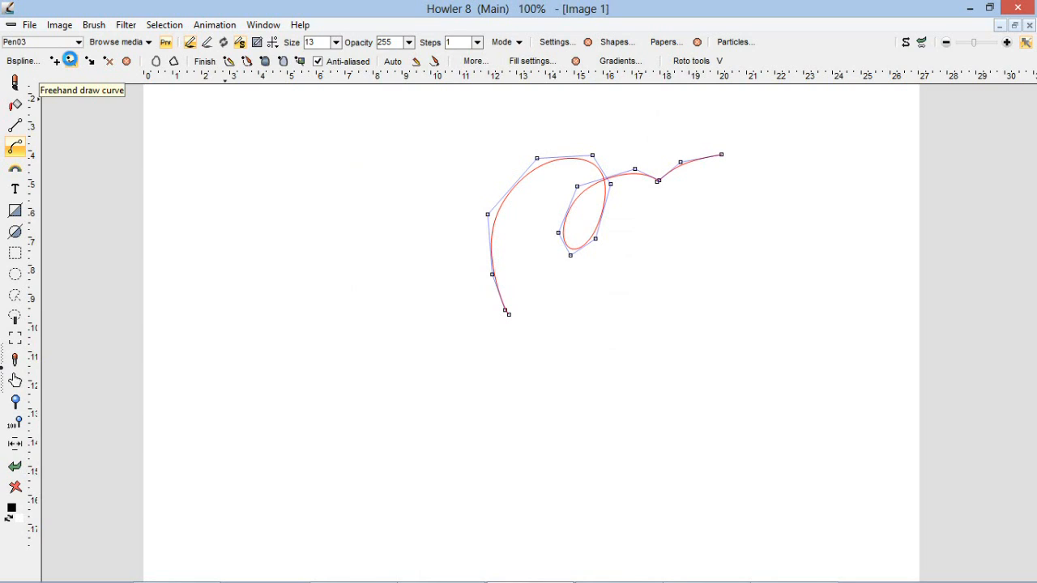
click(70, 59)
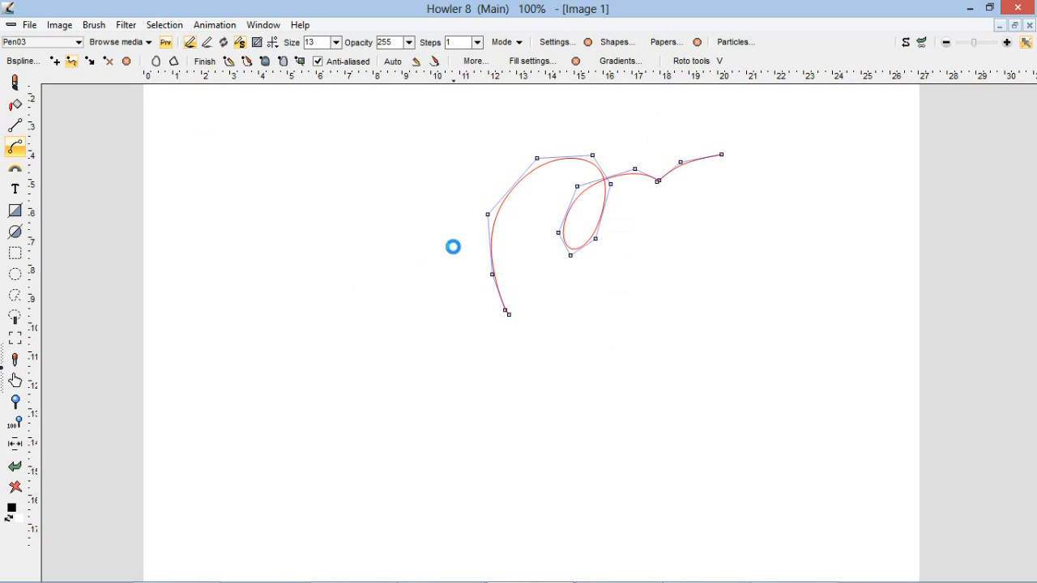
Extend the looping curve with seven individually placed points running around the left and lower canvas to the right side.
click(56, 61)
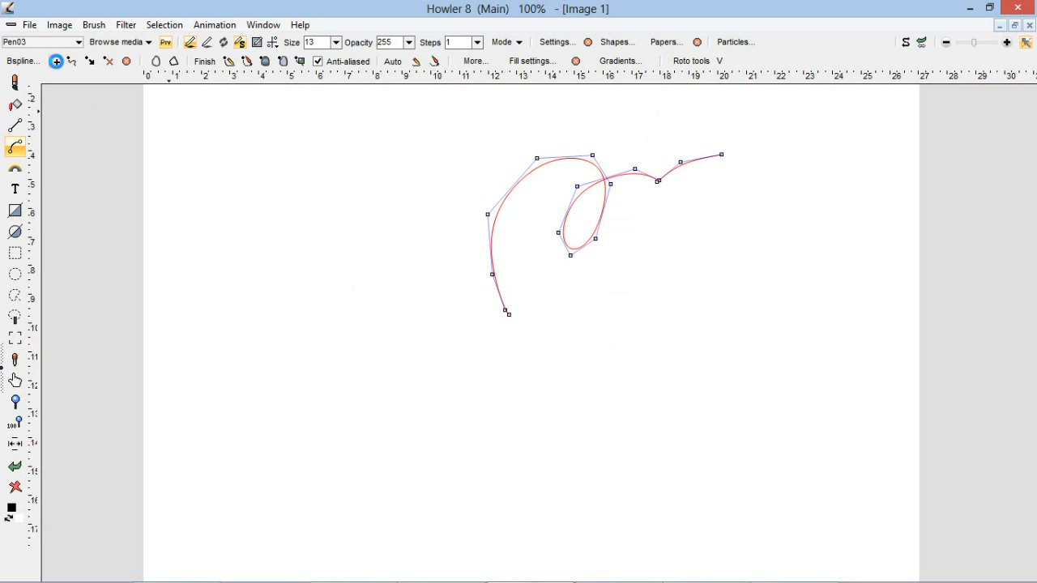
click(398, 283)
click(385, 123)
click(285, 300)
click(391, 466)
click(614, 413)
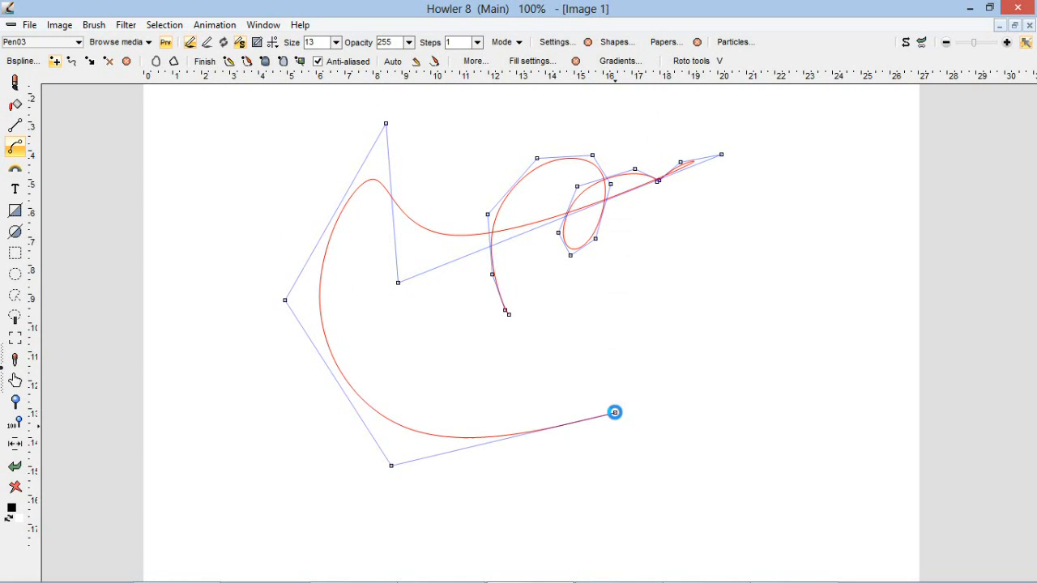
click(638, 283)
click(823, 273)
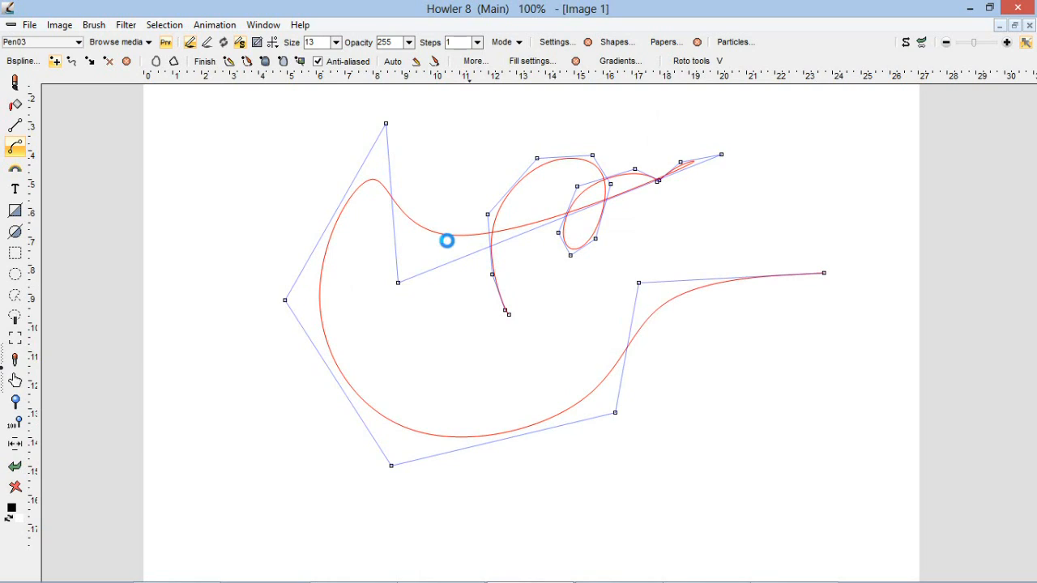
Return to freehand curve mode and draw a long new curve with a tall central hump and an arch below.
click(73, 63)
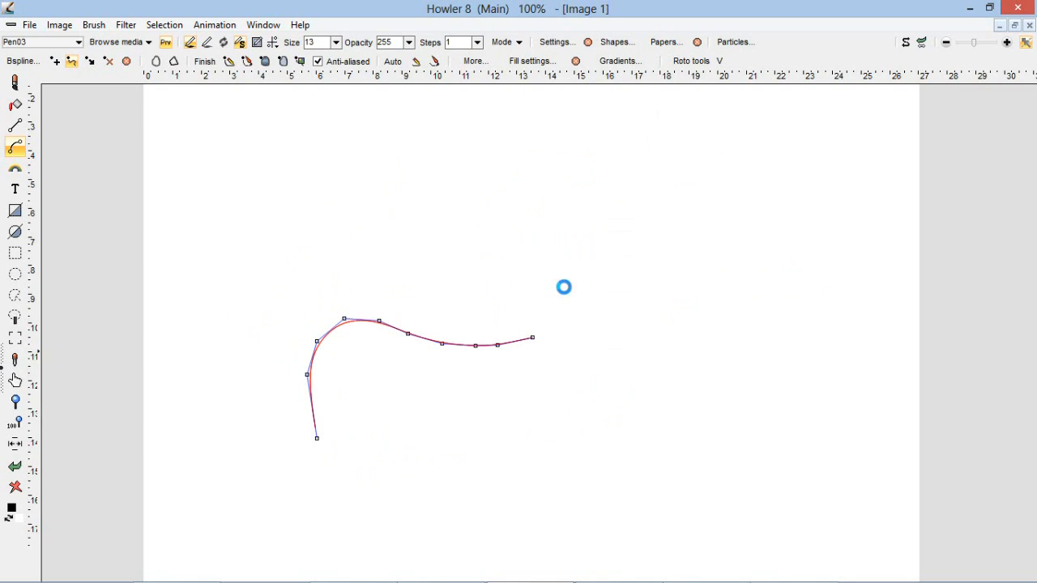
mouse_move(564, 286)
mouse_down()
mouse_move(635, 104)
mouse_move(739, 333)
mouse_move(834, 186)
mouse_move(885, 311)
mouse_move(671, 317)
mouse_move(597, 407)
mouse_move(500, 414)
mouse_up()
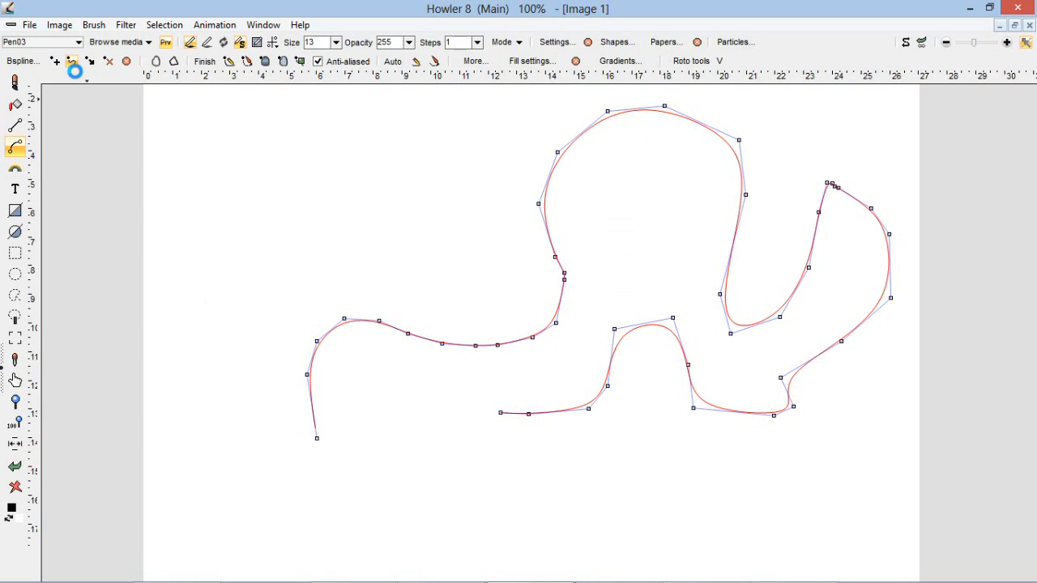
click(72, 62)
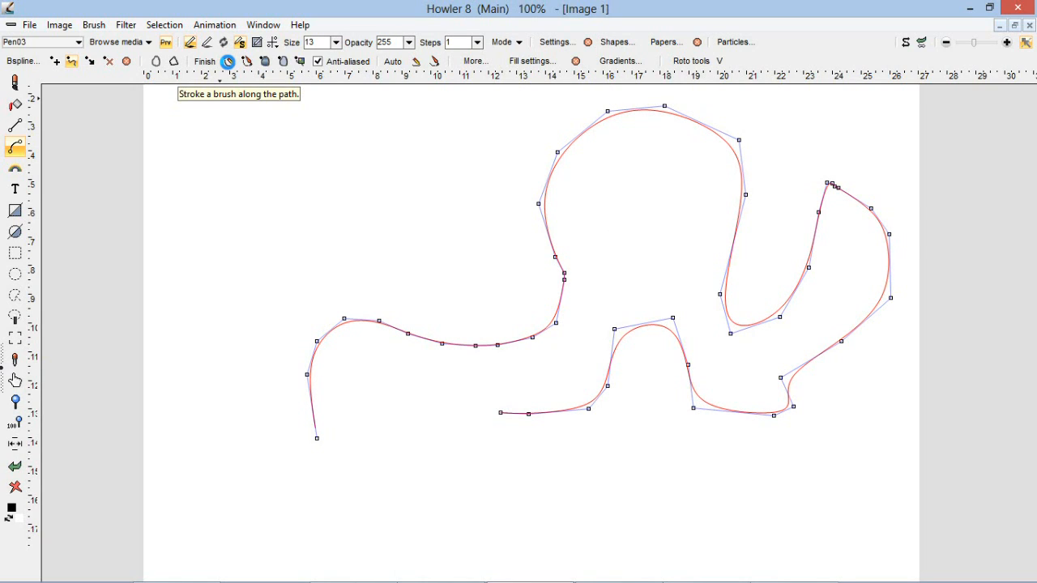
Stroke the brush along the long curve and undo that stroke.
click(228, 61)
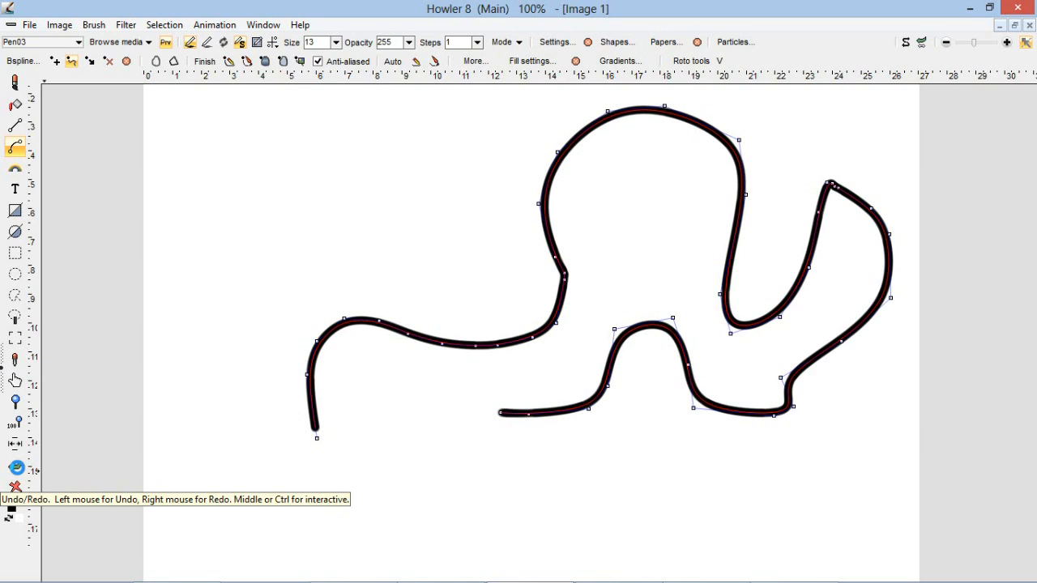
click(16, 467)
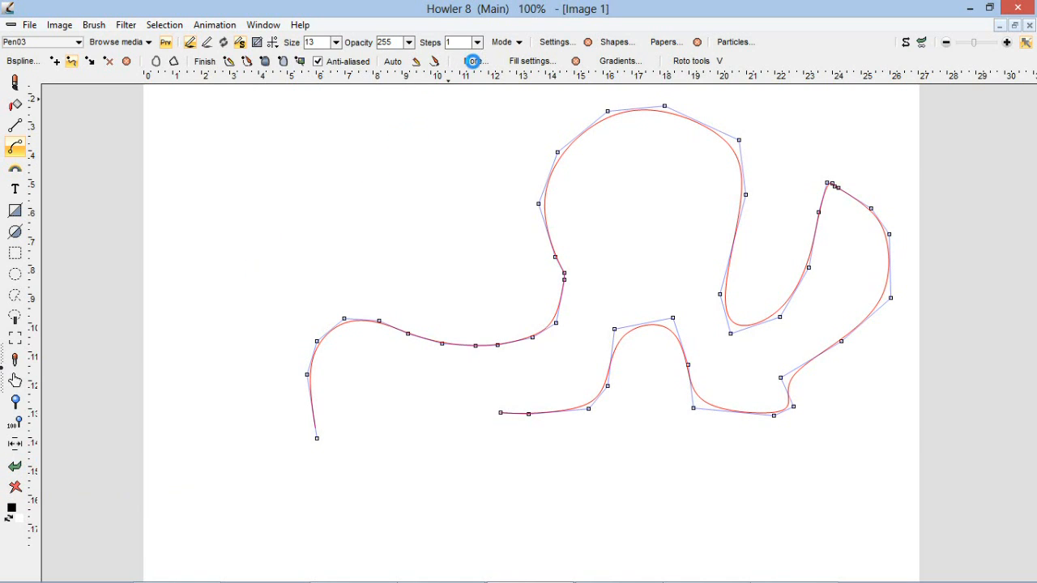
Open the additional curve tools, and stroke the long curve with the brush while starting a new curve.
click(474, 62)
drag(469, 87, 590, 96)
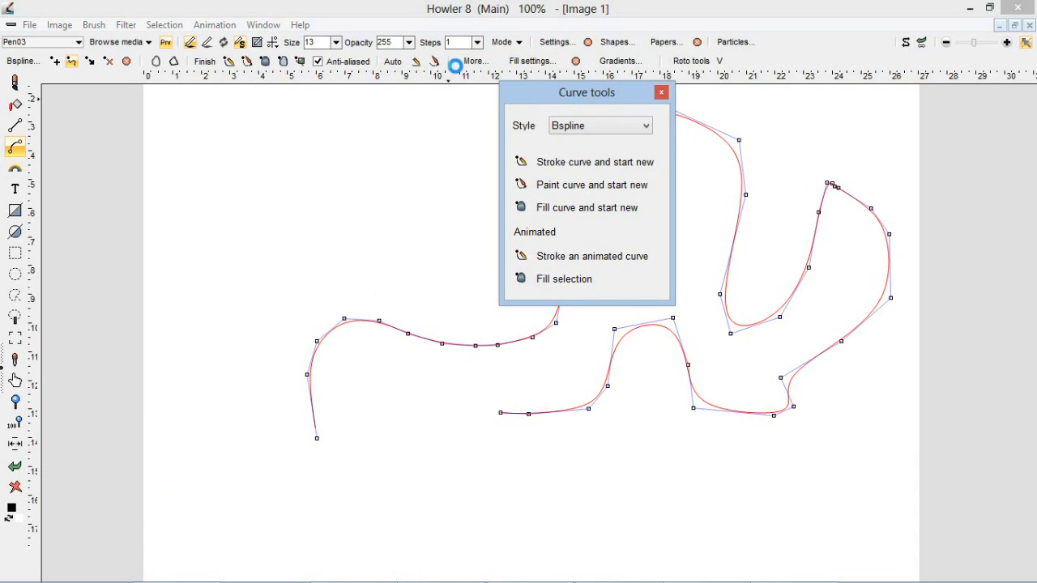
drag(593, 95, 778, 99)
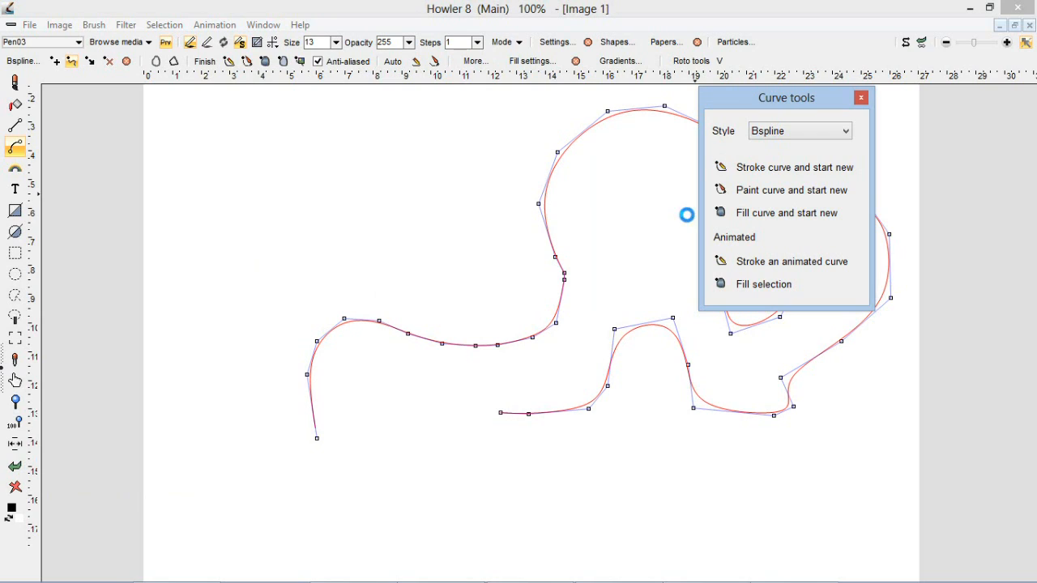
click(752, 167)
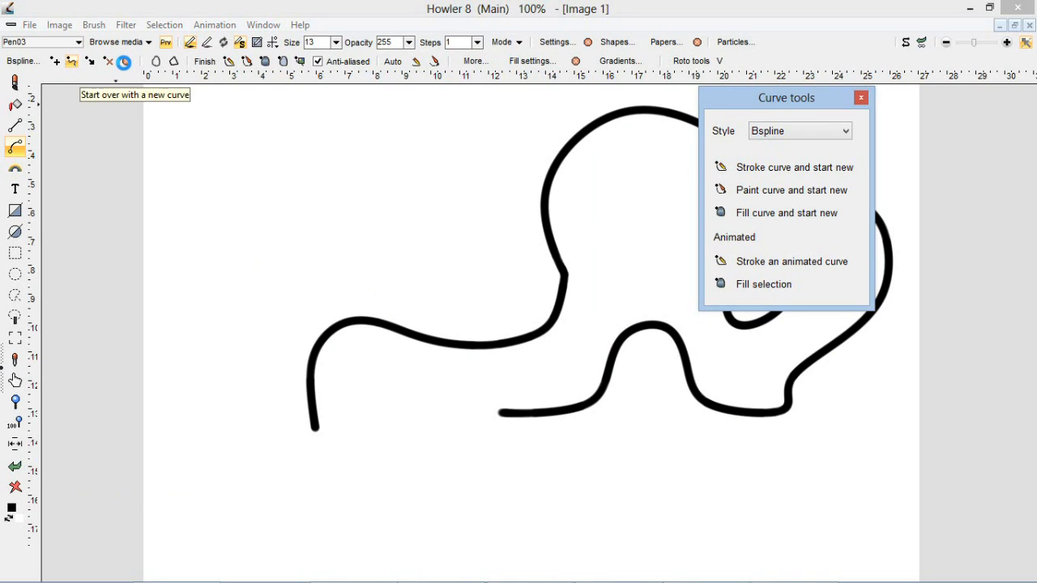
Draw successive freehand trial curves in the upper left of the canvas, ending with a short S-shaped one.
mouse_move(230, 231)
mouse_down()
mouse_move(308, 169)
mouse_move(432, 153)
mouse_up()
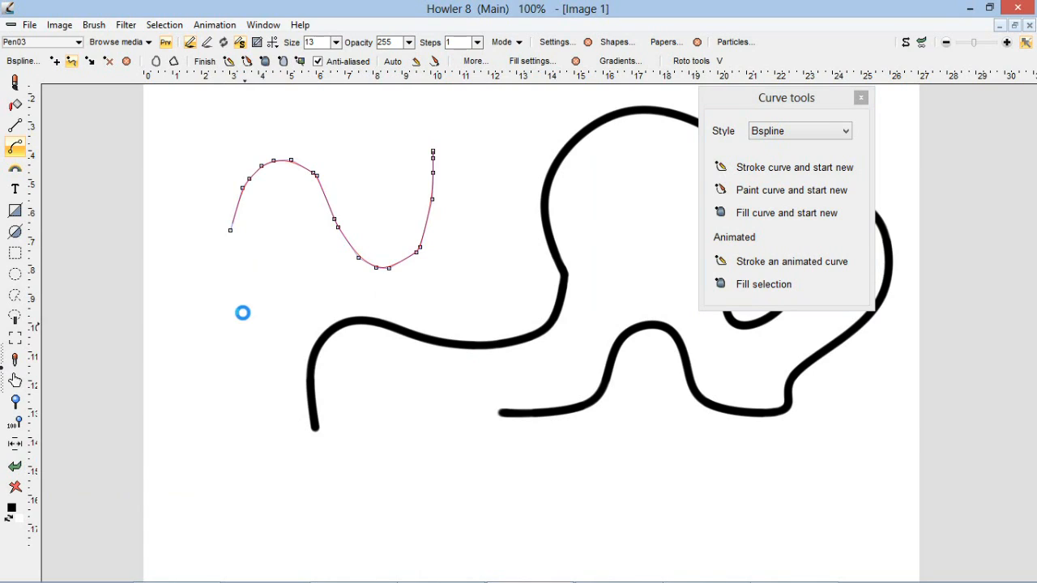
mouse_move(241, 307)
mouse_down()
mouse_move(327, 284)
mouse_move(445, 183)
mouse_move(436, 179)
mouse_up()
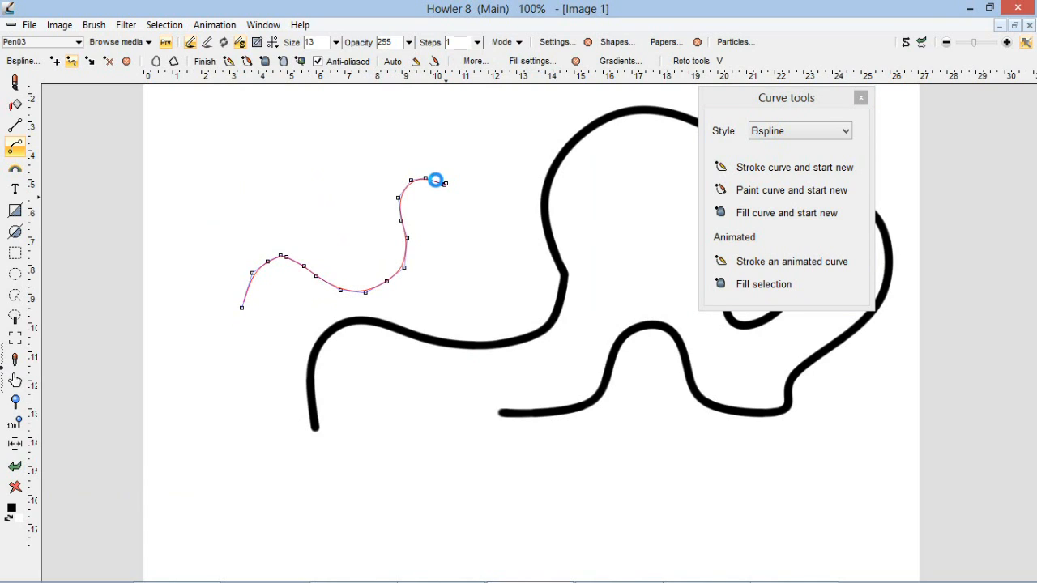
drag(237, 203, 388, 128)
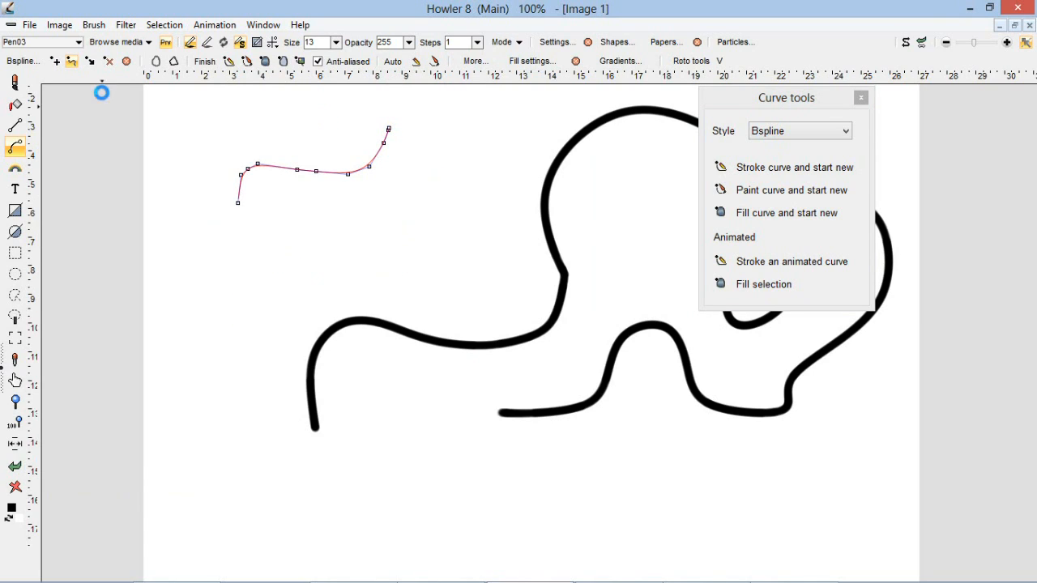
Add four individual points to the short S-shaped curve and stroke the brush along the whole path.
click(56, 61)
click(263, 247)
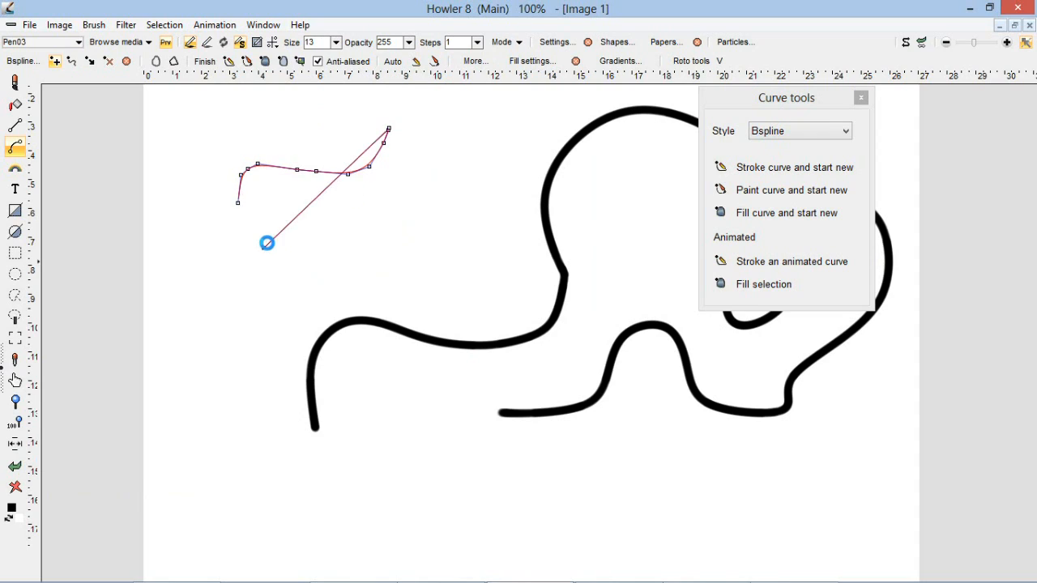
click(409, 238)
click(514, 167)
click(523, 266)
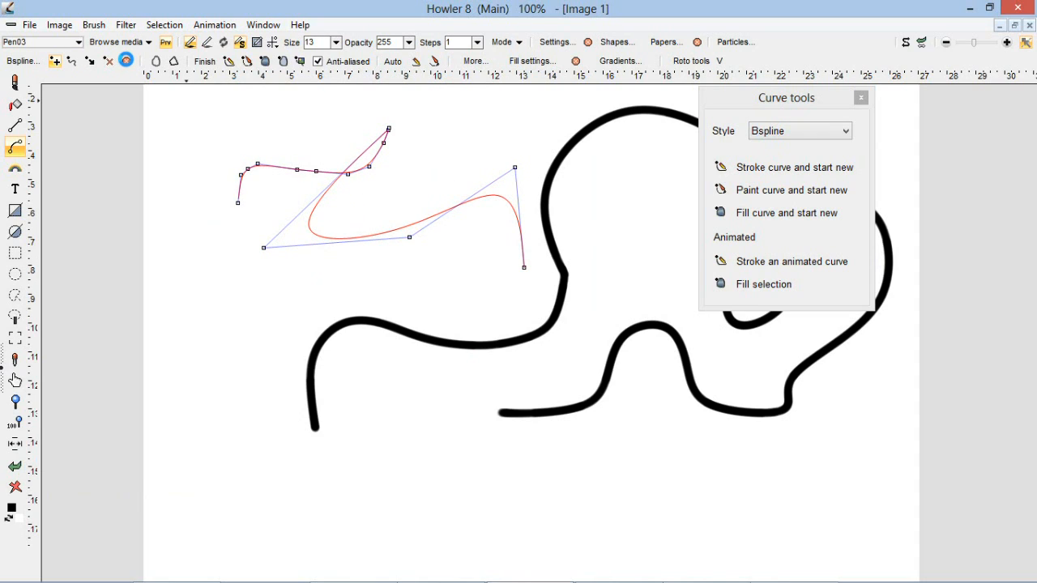
click(230, 63)
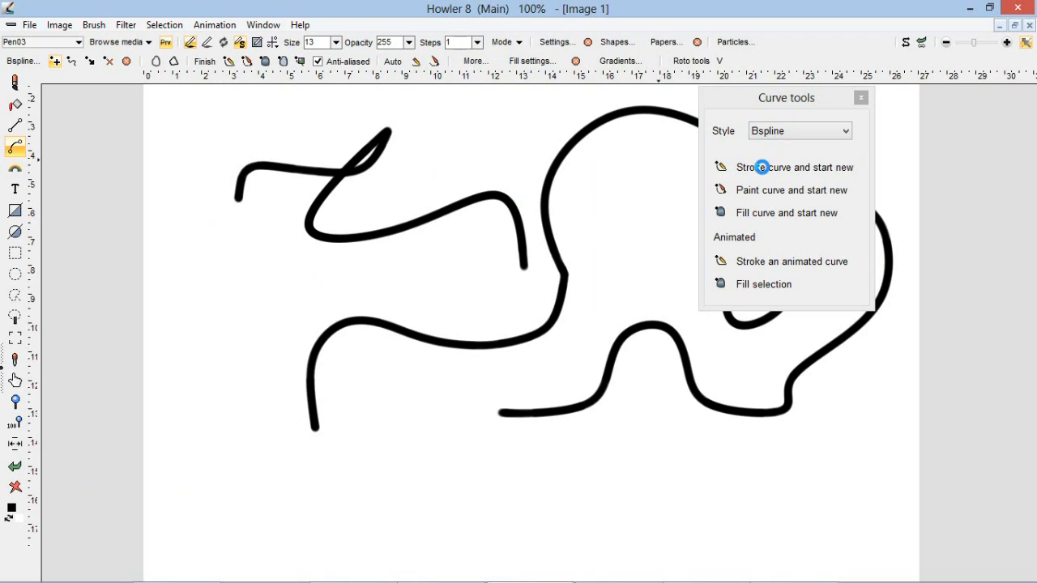
Paint along a seven-point open loop placed around the lower left stroke, using Paint curve and start new, and undo it.
click(337, 280)
click(187, 266)
click(190, 427)
click(382, 445)
click(550, 465)
click(603, 322)
click(386, 250)
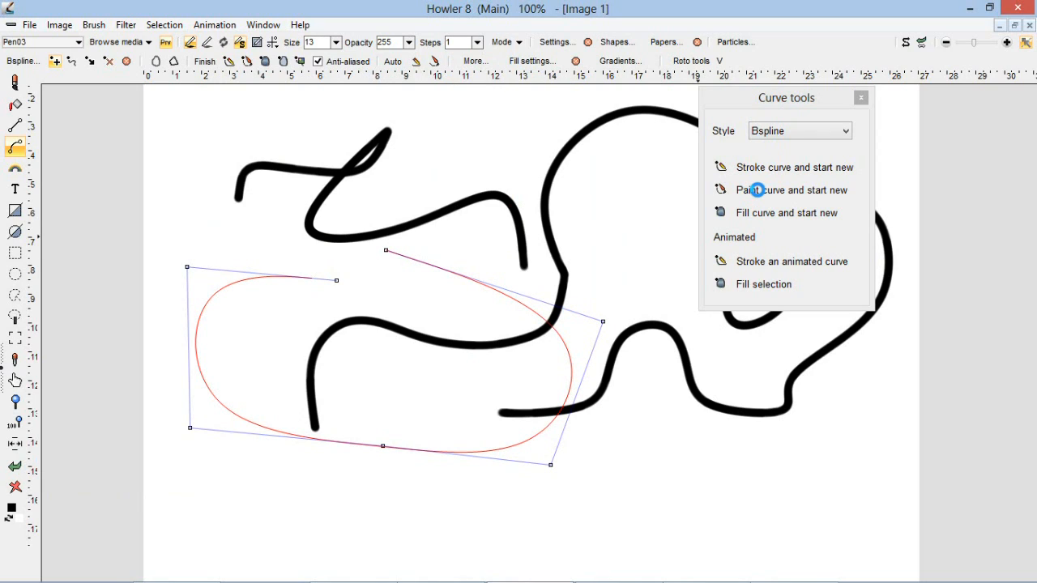
click(757, 189)
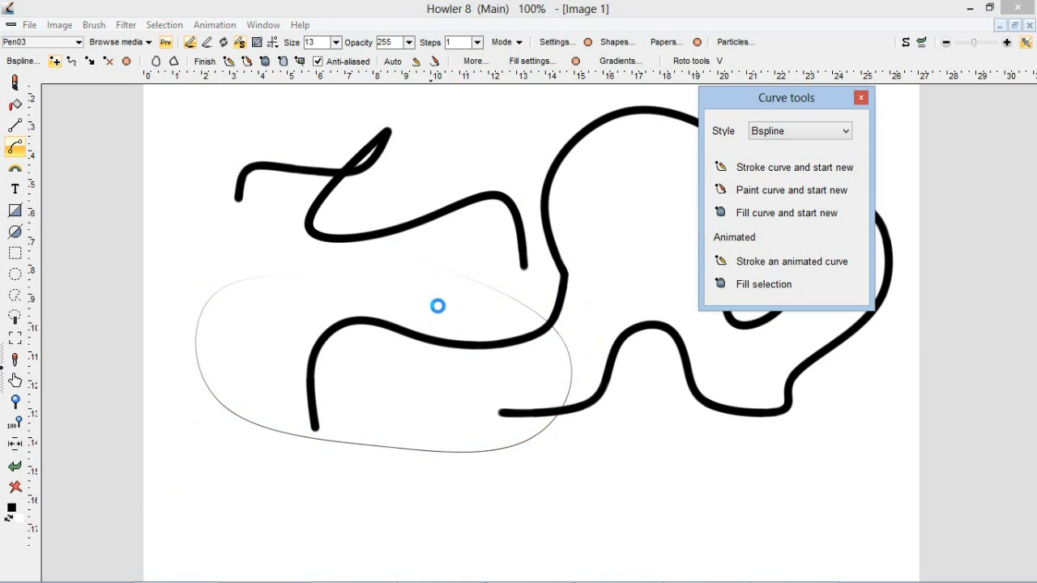
click(8, 465)
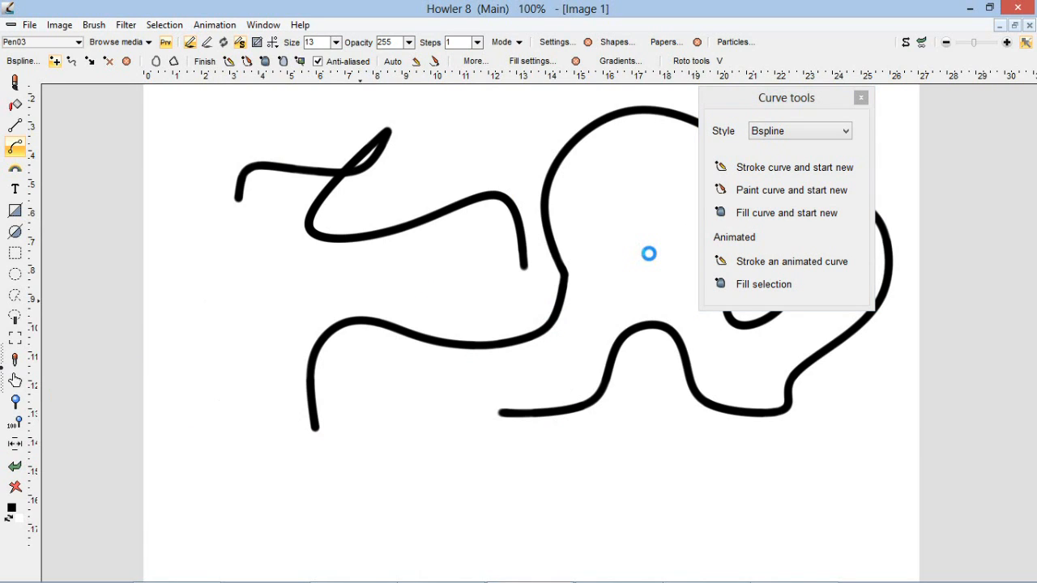
Try Fill curve and start new, clear the canvas, and close the curve tools.
click(737, 214)
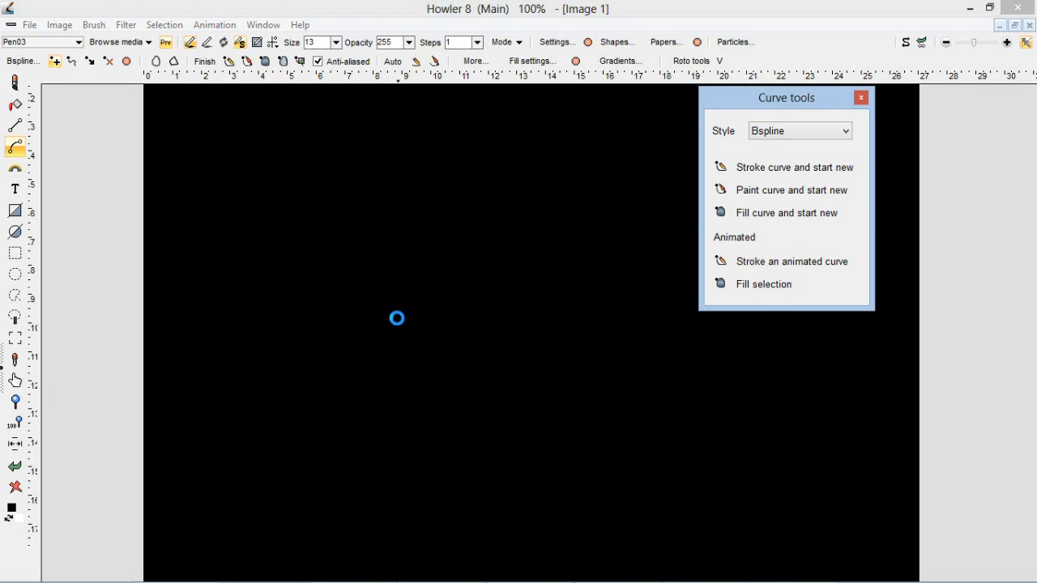
click(16, 486)
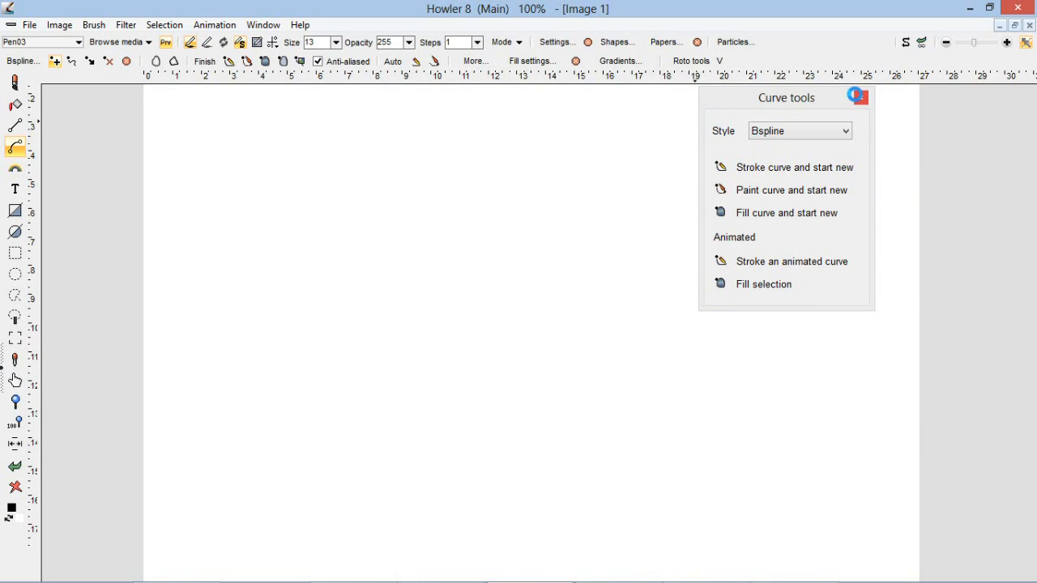
click(857, 96)
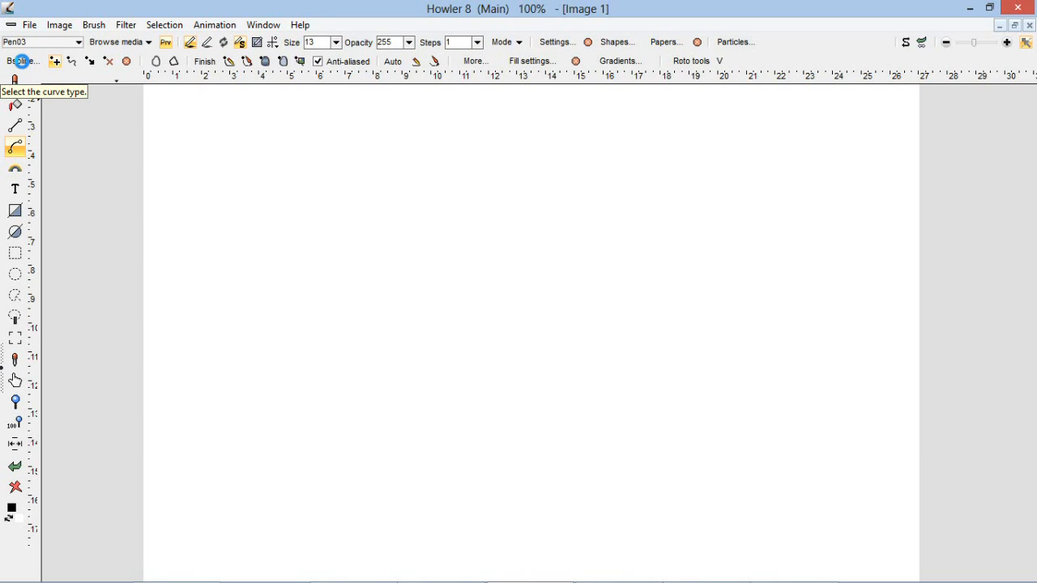
Set the curve type to Catmull and draw a large freehand curve sweeping around the canvas.
click(22, 61)
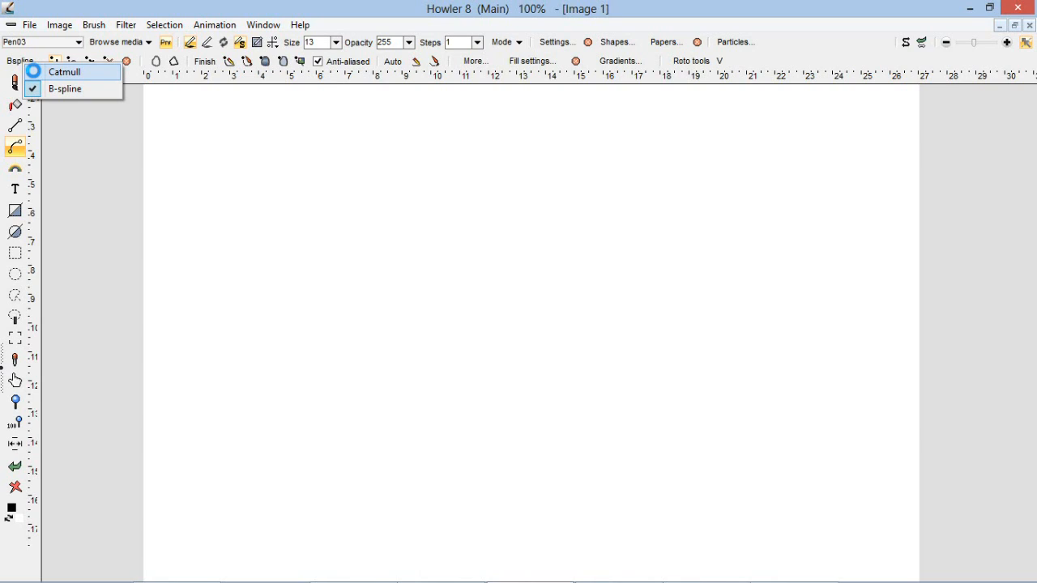
click(33, 71)
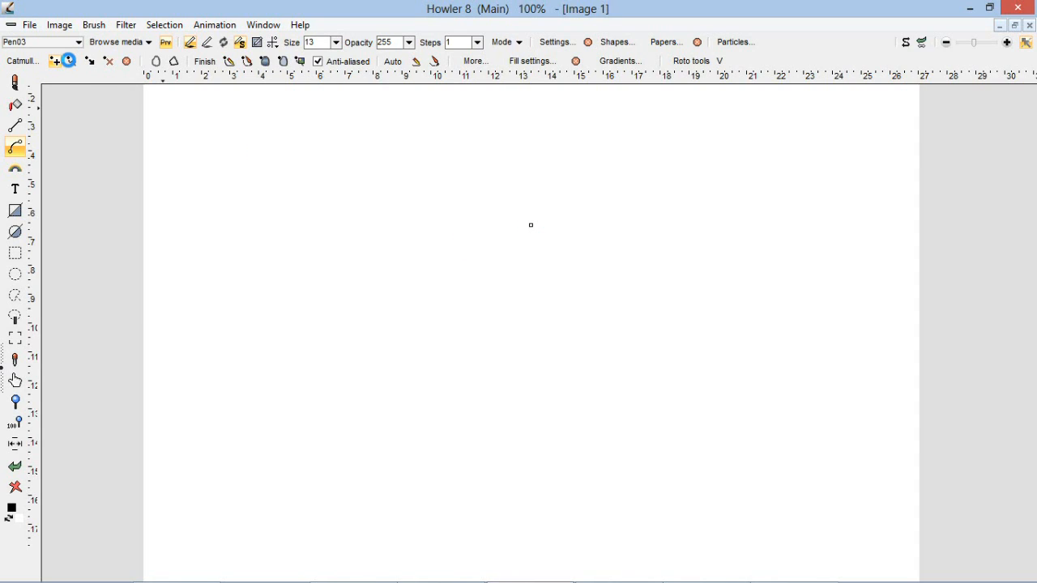
click(68, 61)
mouse_move(245, 280)
mouse_down()
mouse_move(251, 216)
mouse_move(469, 311)
mouse_move(575, 254)
mouse_move(734, 426)
mouse_move(526, 523)
mouse_move(232, 435)
mouse_up()
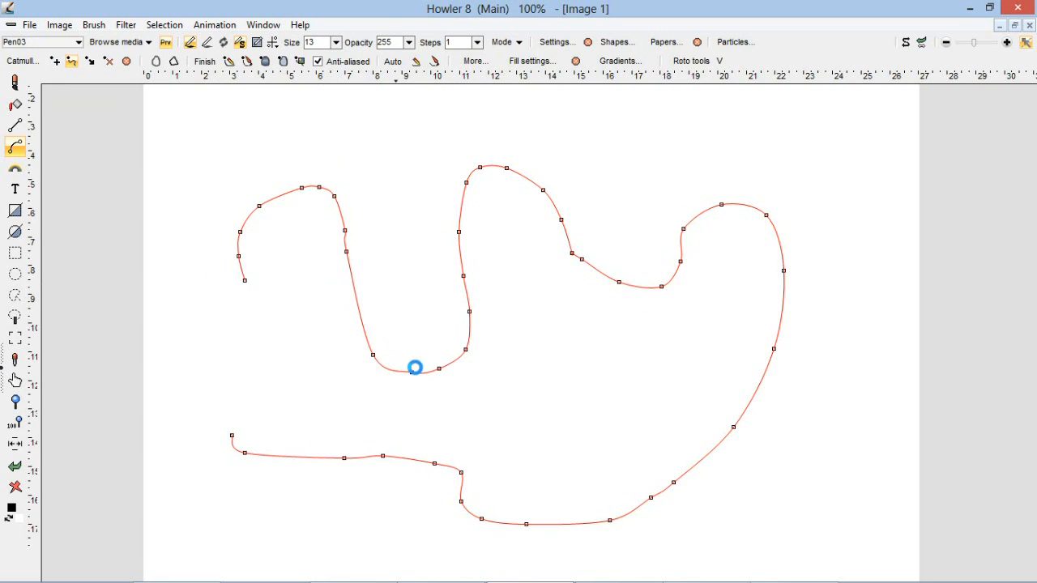
Change the large freehand curve's type to B-spline.
click(573, 251)
click(32, 61)
click(44, 77)
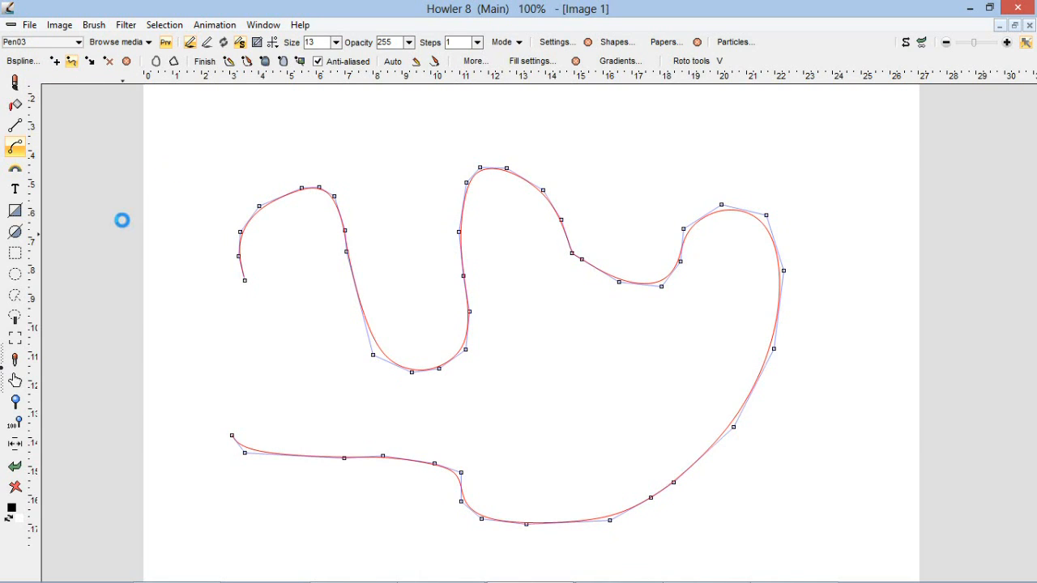
Draw a new winding freehand curve across the canvas and switch its type to Catmull and back to B-spline.
mouse_move(238, 257)
mouse_down()
mouse_move(256, 357)
mouse_move(338, 148)
mouse_move(679, 380)
mouse_move(689, 248)
mouse_move(803, 319)
mouse_up()
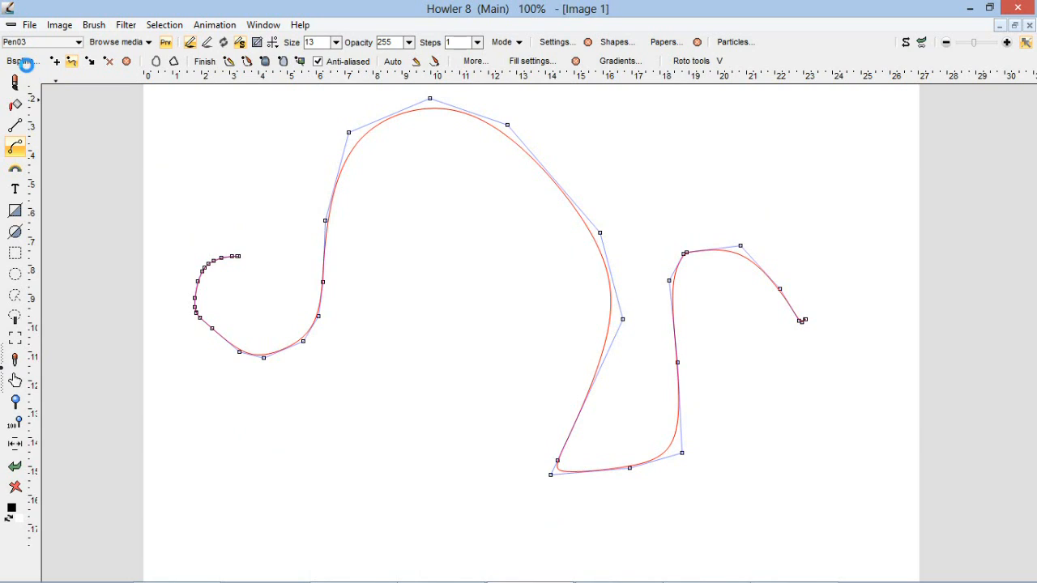
click(24, 62)
click(47, 75)
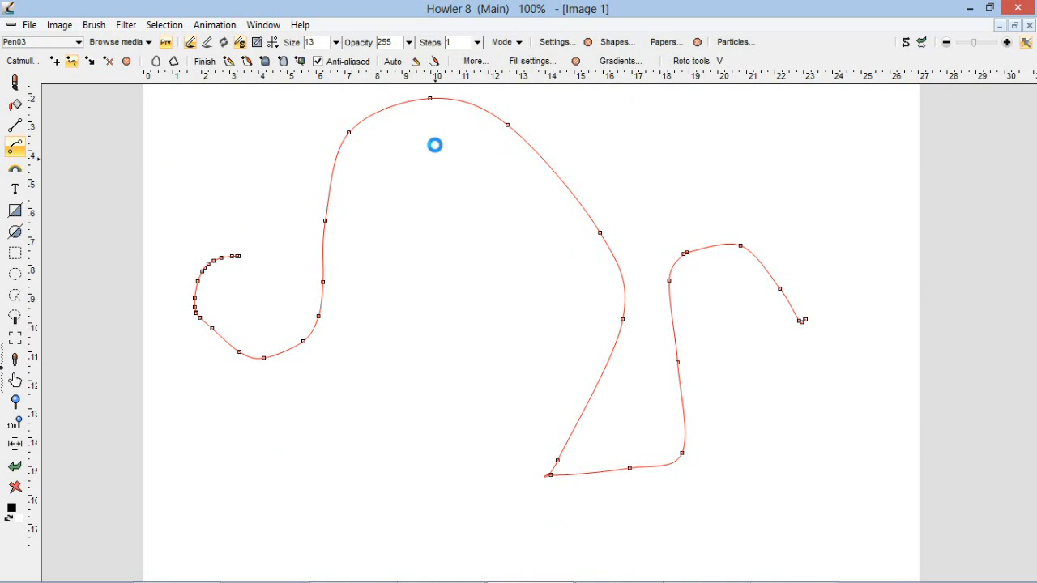
click(24, 60)
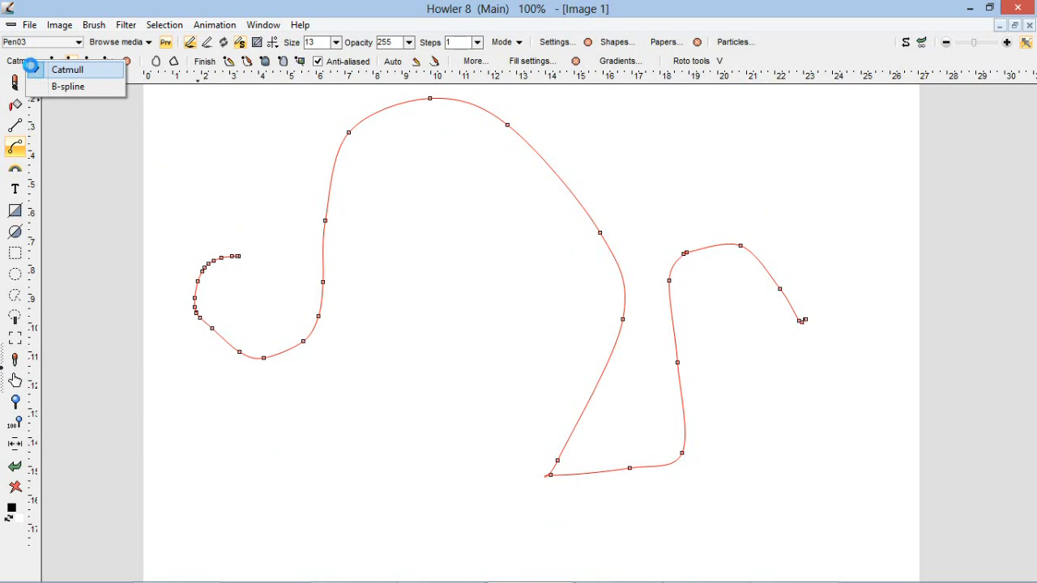
click(44, 86)
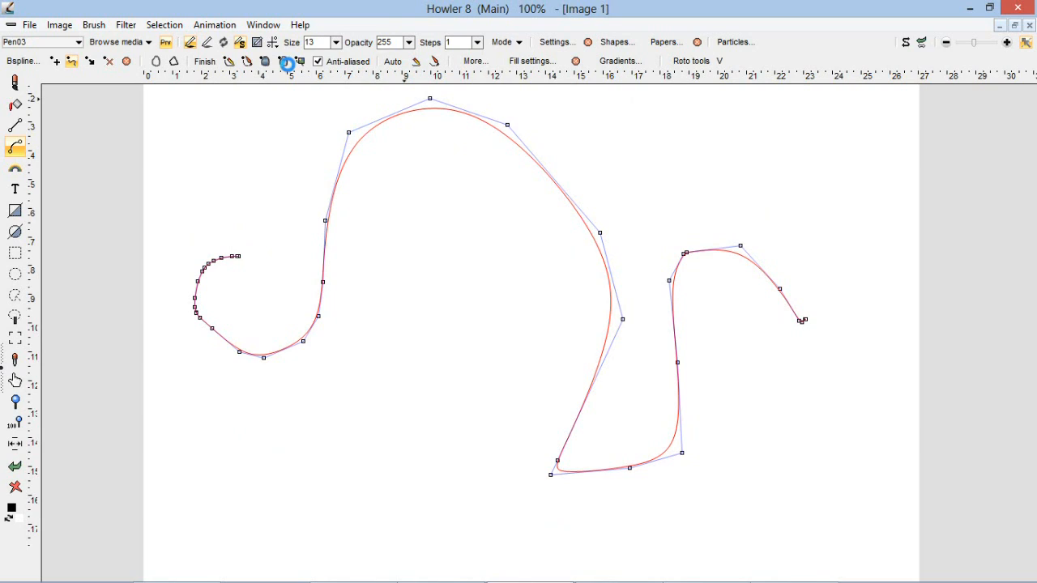
Try the automatic stroke option, turn it off, and clear the uniform brush stroke painted along the curve.
click(417, 60)
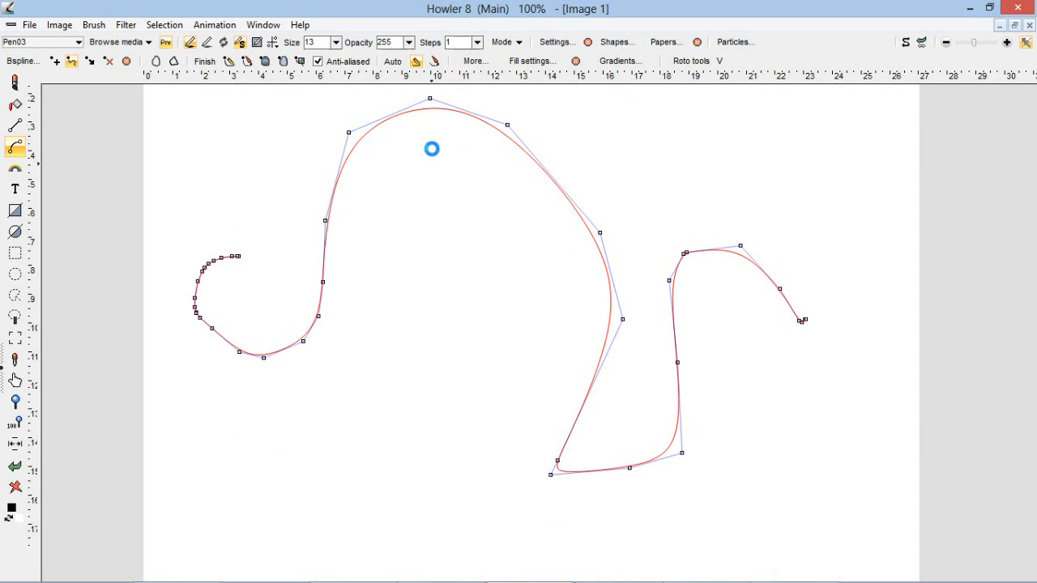
click(415, 59)
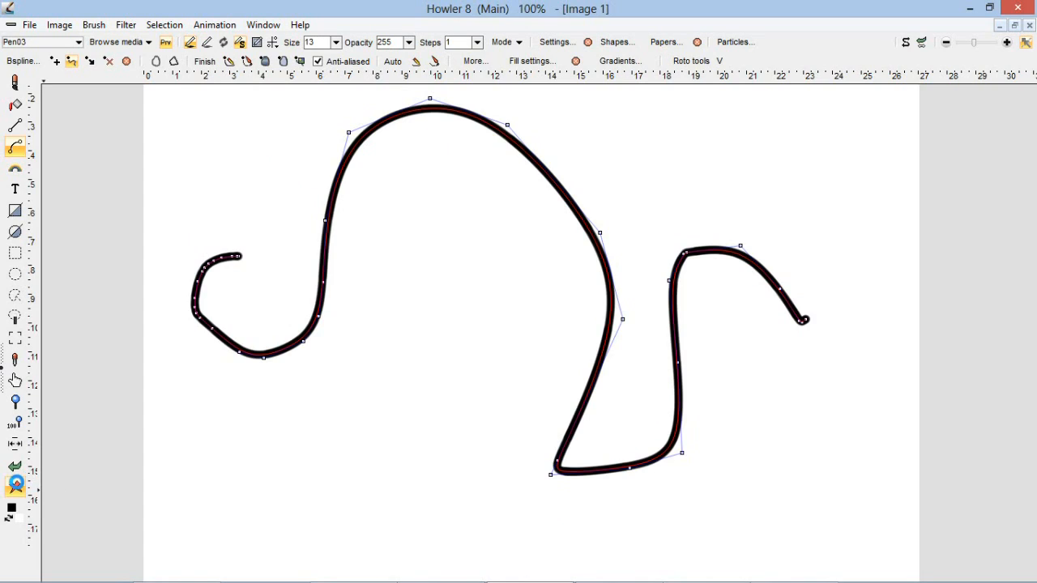
click(15, 485)
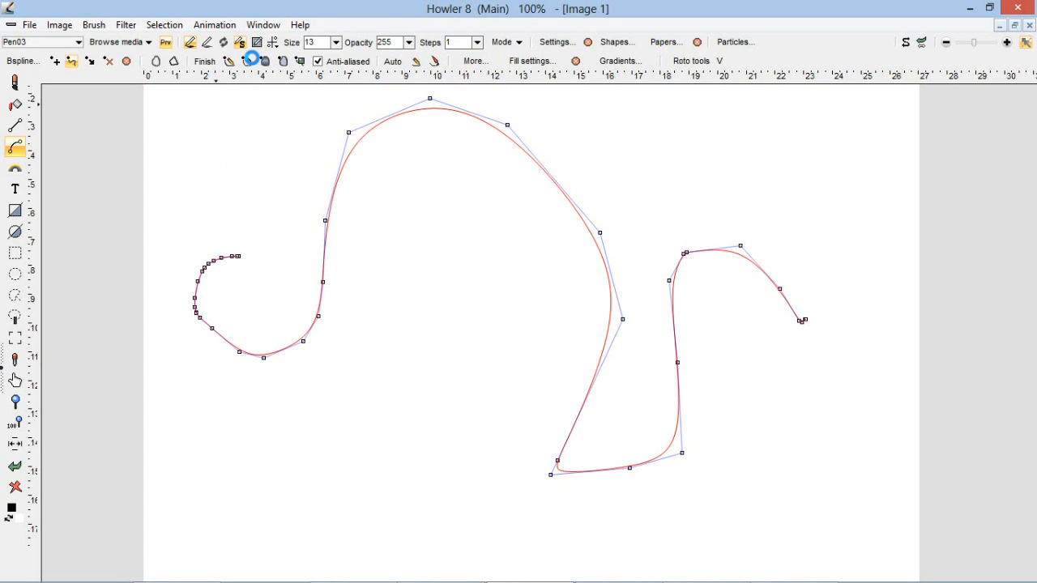
Paint along the curve with the brush that changes size, set the brush size to 46, and repaint the curve.
click(248, 59)
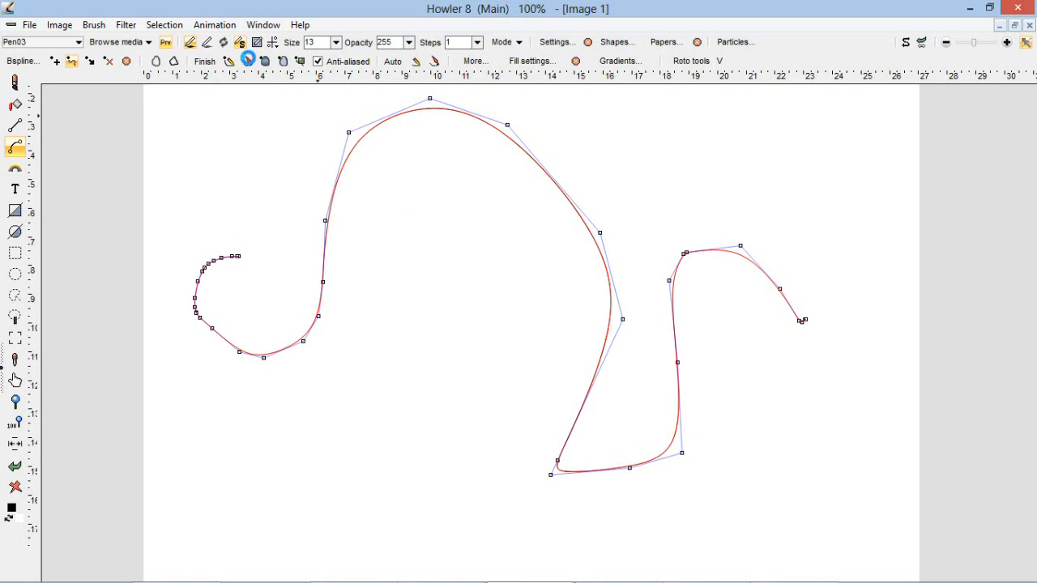
click(248, 59)
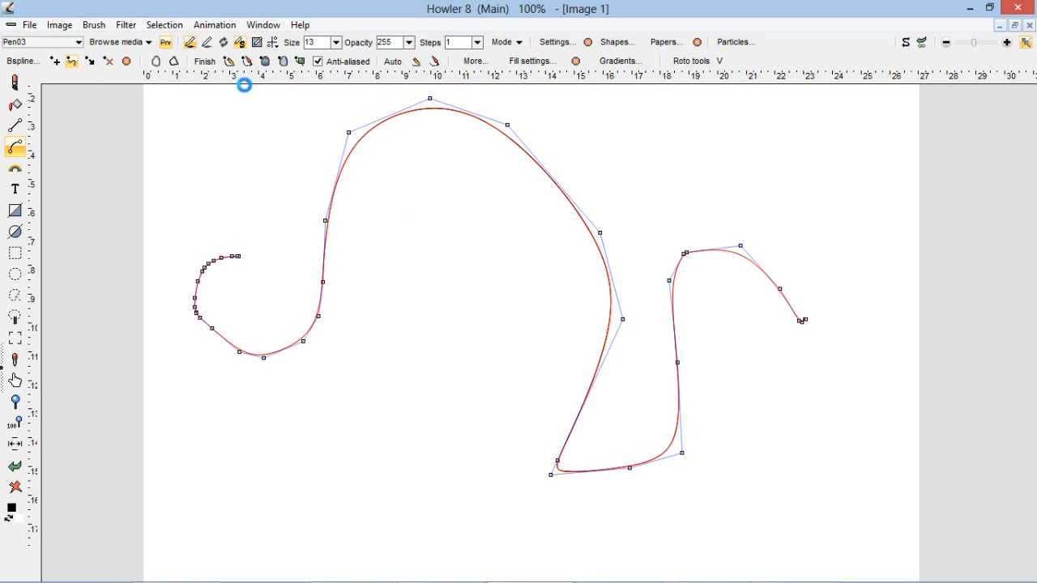
click(334, 41)
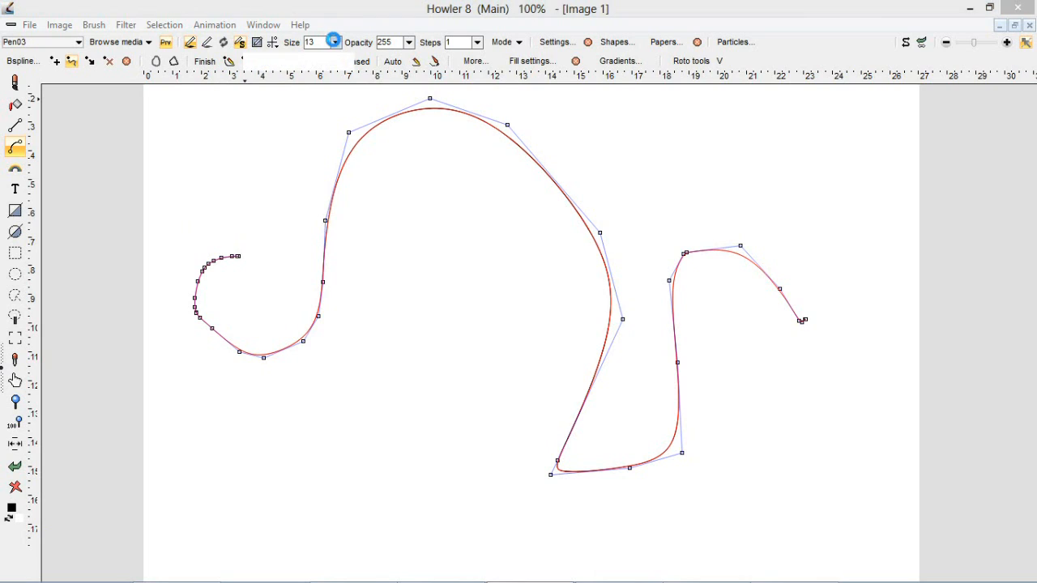
drag(285, 61, 288, 55)
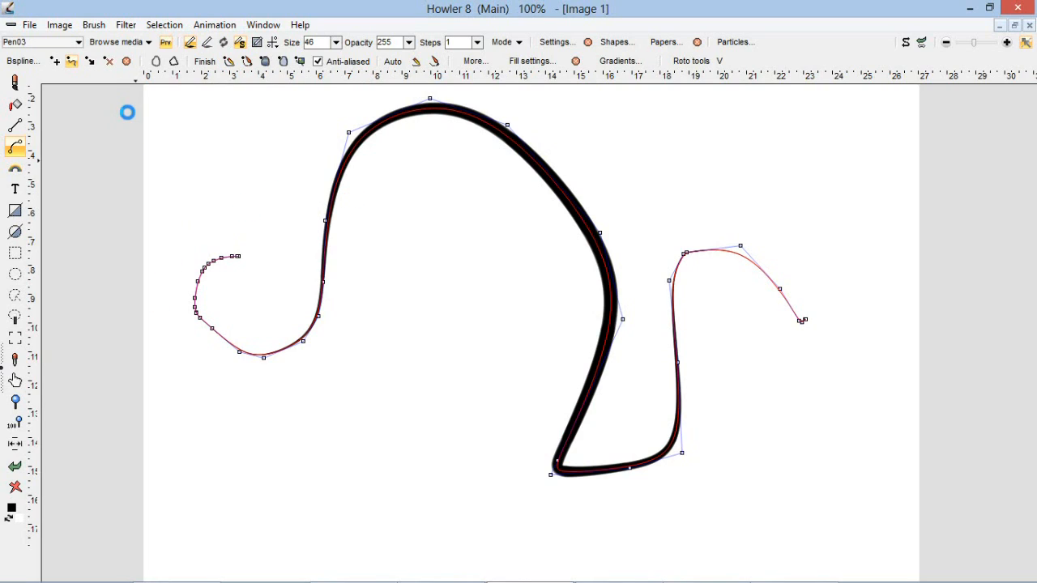
Clear the curve and canvas, draw two new freehand curves on the upper half, and paint each with the size-changing brush.
click(121, 63)
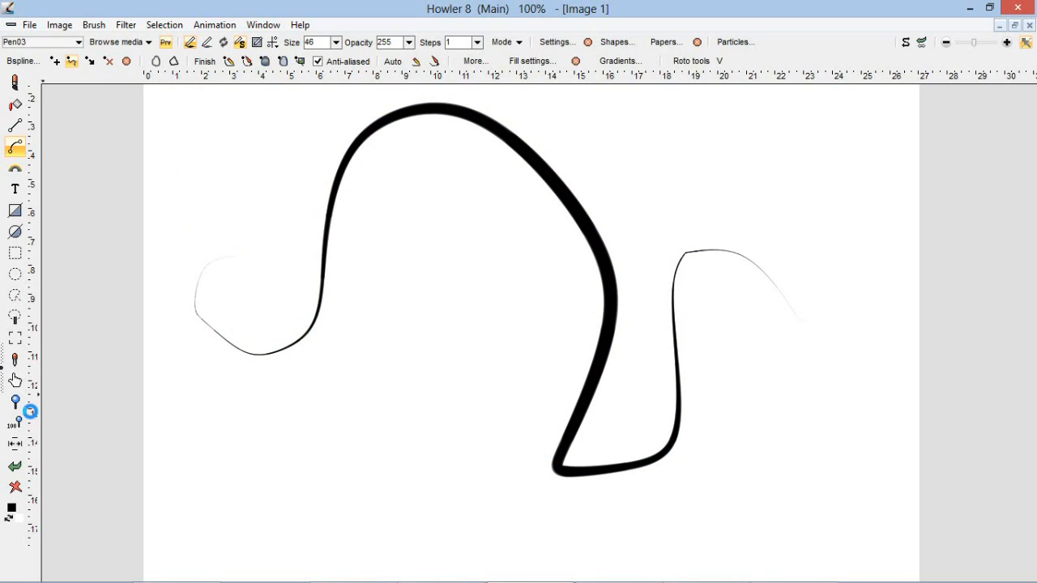
click(16, 486)
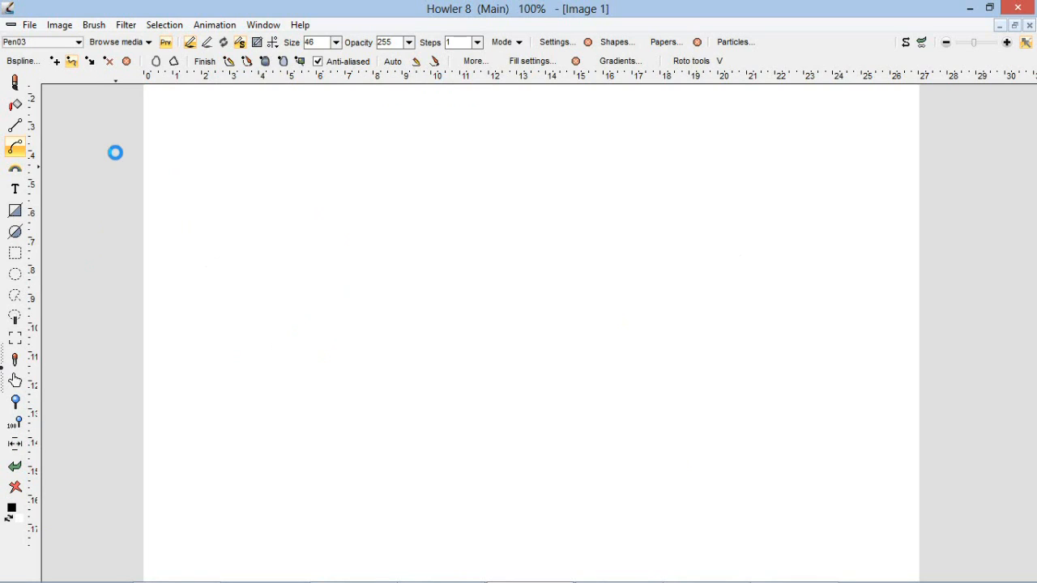
mouse_move(251, 139)
mouse_down()
mouse_move(331, 225)
mouse_move(476, 338)
mouse_move(492, 330)
mouse_up()
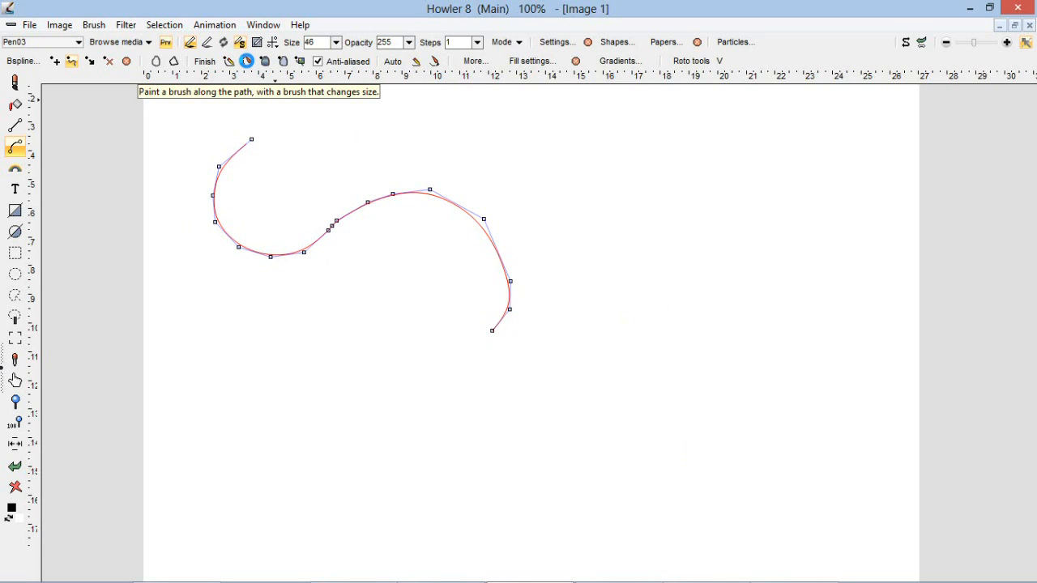
click(246, 61)
mouse_move(427, 146)
mouse_down()
mouse_move(458, 127)
mouse_move(626, 264)
mouse_move(800, 274)
mouse_up()
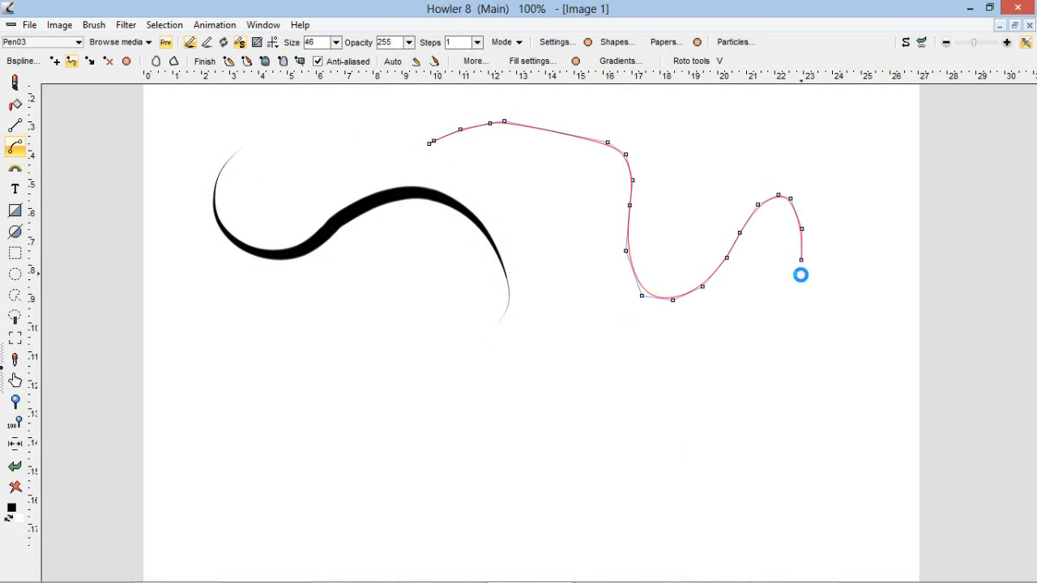
click(252, 66)
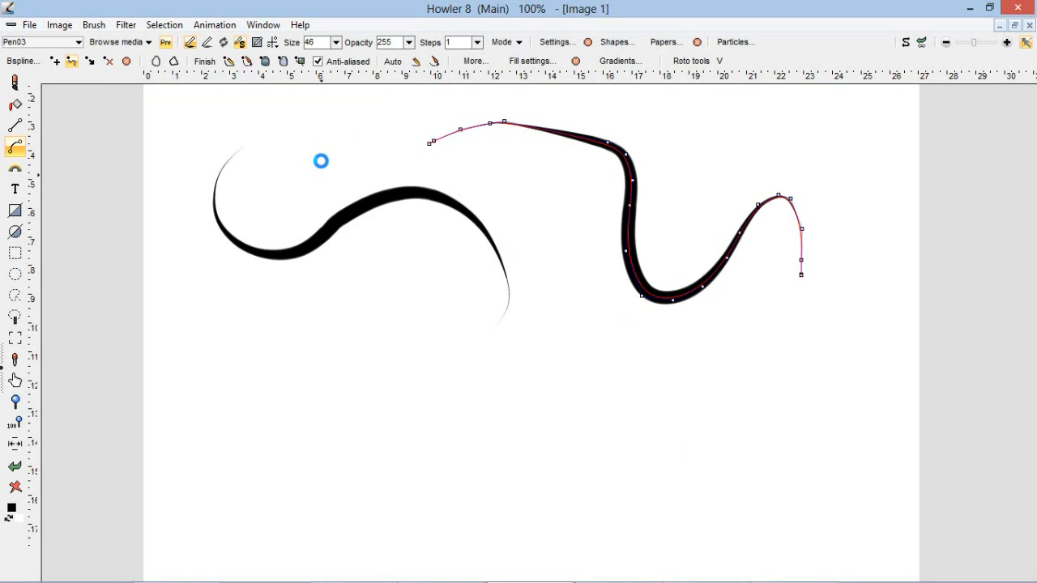
Draw several freehand curves across the first tapered stroke without painting them.
drag(395, 162, 259, 390)
drag(450, 141, 334, 350)
mouse_move(488, 157)
mouse_down()
mouse_move(497, 313)
mouse_move(456, 338)
mouse_up()
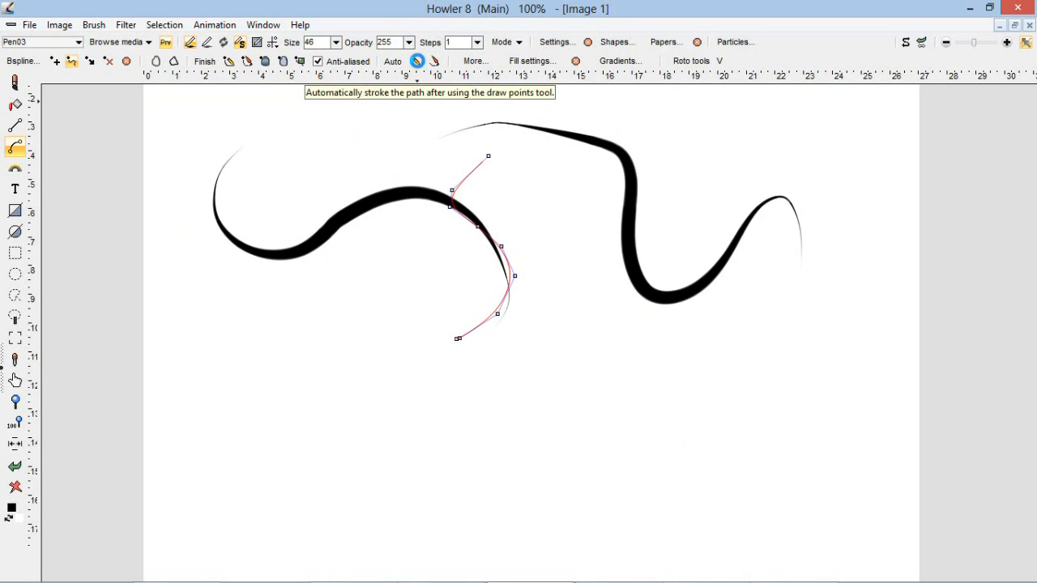
Turn on automatic path stroking and draw two freehand curves, one crossing the first tapered stroke and one below it.
drag(319, 327, 385, 133)
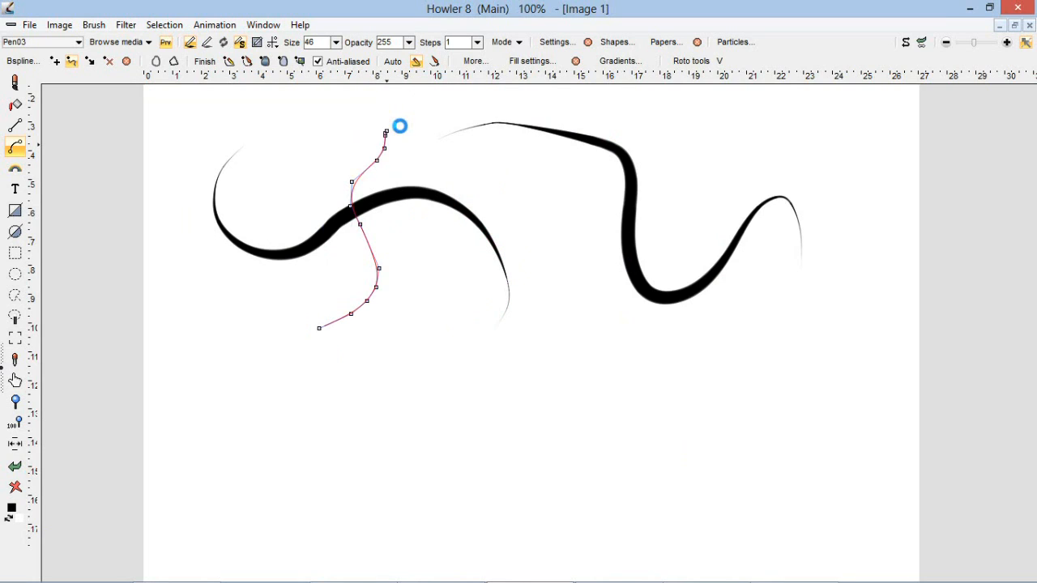
mouse_move(382, 395)
mouse_down()
mouse_move(532, 309)
mouse_move(678, 385)
mouse_up()
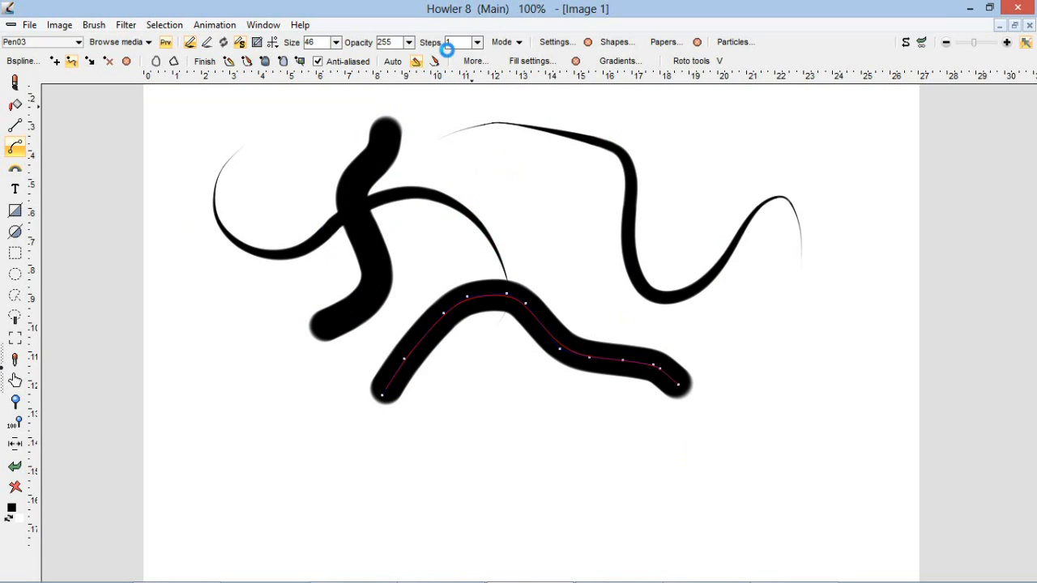
Switch automatic painting to the size-changing brush and draw several winding freehand curves, clearing the canvas between attempts.
drag(437, 392, 761, 432)
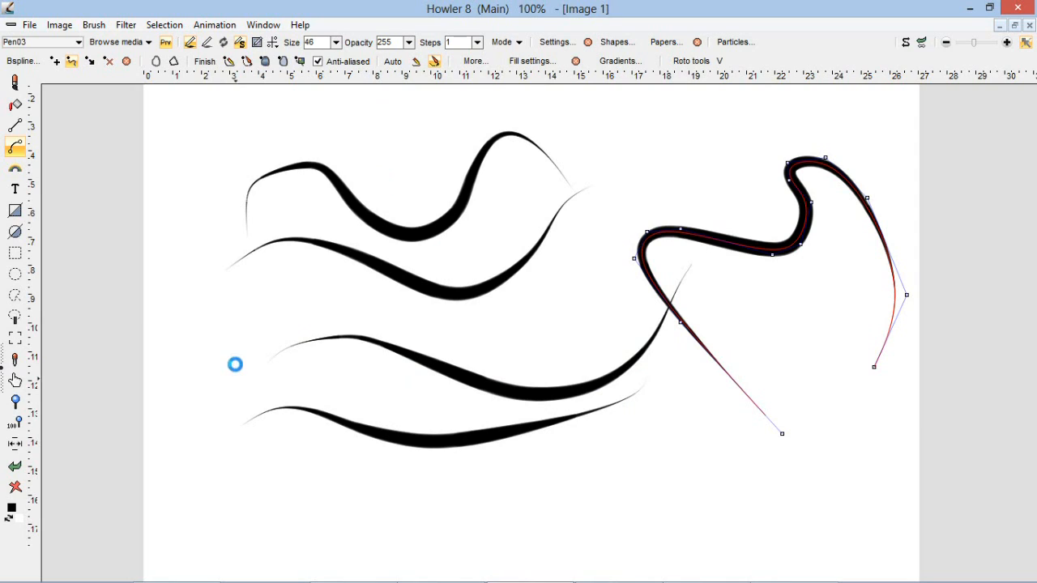
click(15, 488)
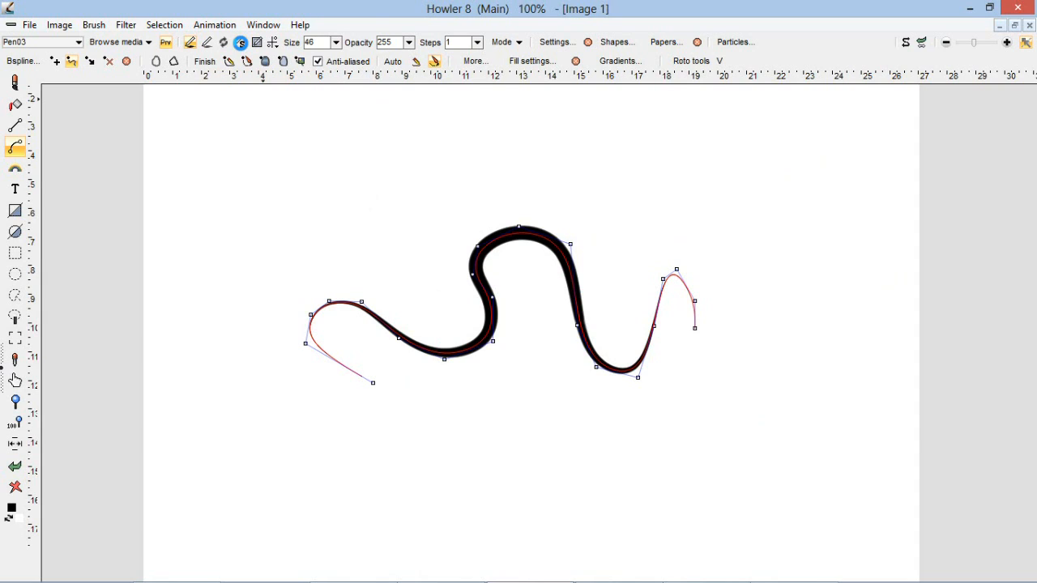
mouse_move(301, 217)
mouse_down()
mouse_move(497, 250)
mouse_move(600, 145)
mouse_move(783, 210)
mouse_move(717, 363)
mouse_move(618, 465)
mouse_move(583, 448)
mouse_up()
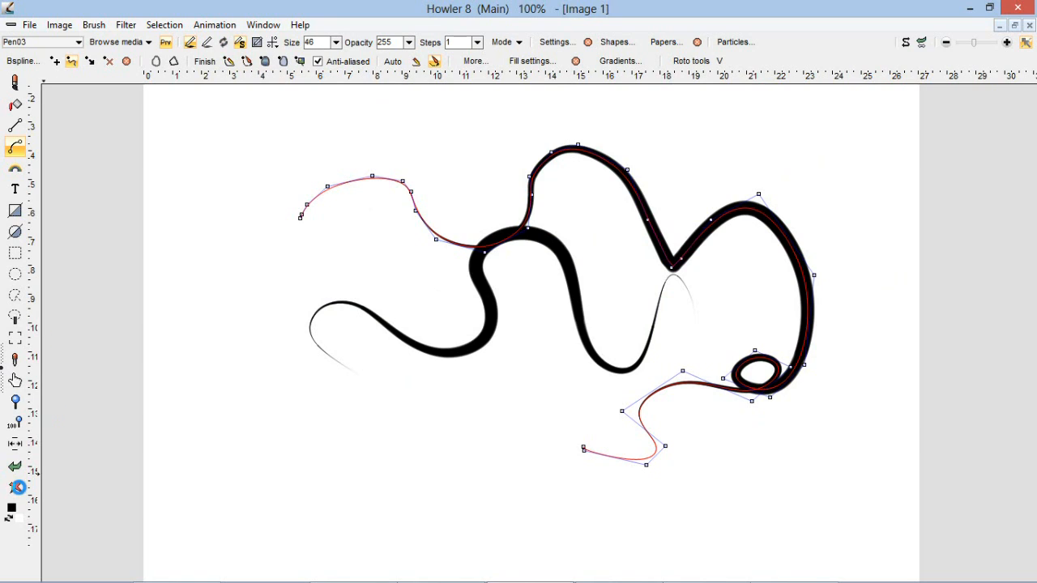
Clear the canvas, draw one looping tapered curve, and apply Horizontal mirror to the drawing.
click(17, 487)
mouse_move(403, 355)
mouse_down()
mouse_move(572, 170)
mouse_move(693, 250)
mouse_move(741, 305)
mouse_move(729, 340)
mouse_up()
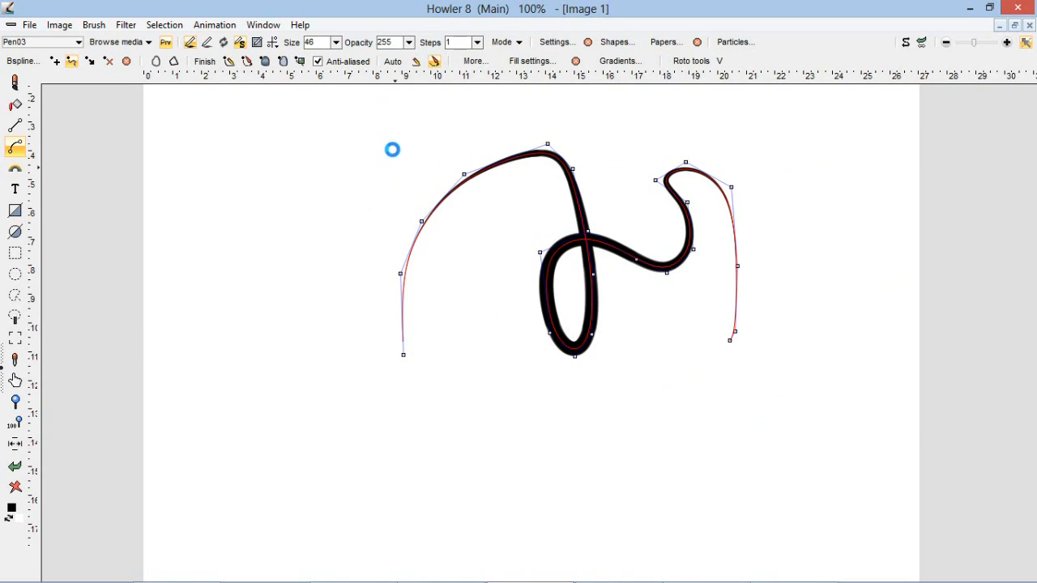
click(271, 40)
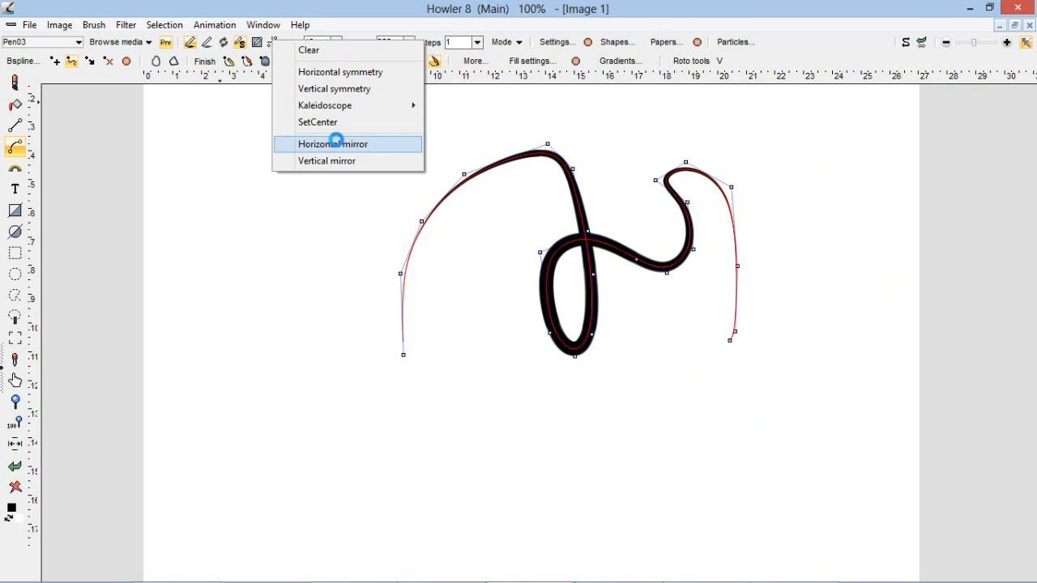
mouse_move(386, 105)
click(385, 141)
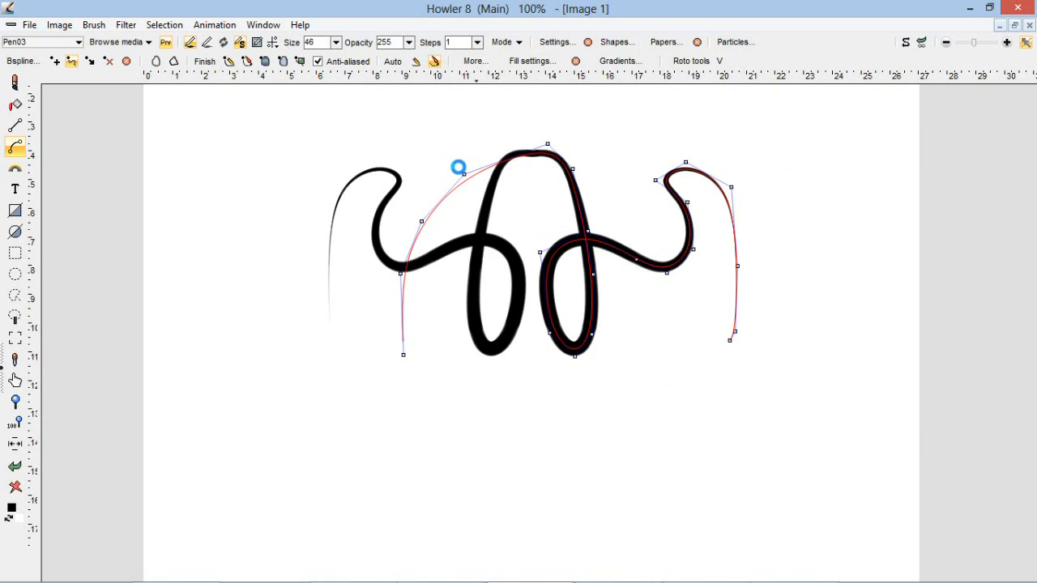
Apply Vertical mirror, enable horizontal and vertical symmetry, and draw flowing tapered curves and outer spirals on the upper right quarter.
click(267, 42)
click(320, 160)
mouse_move(557, 206)
mouse_down()
mouse_move(775, 128)
mouse_move(800, 141)
mouse_up()
mouse_move(548, 325)
mouse_down()
mouse_move(752, 329)
mouse_move(812, 171)
mouse_move(798, 198)
mouse_up()
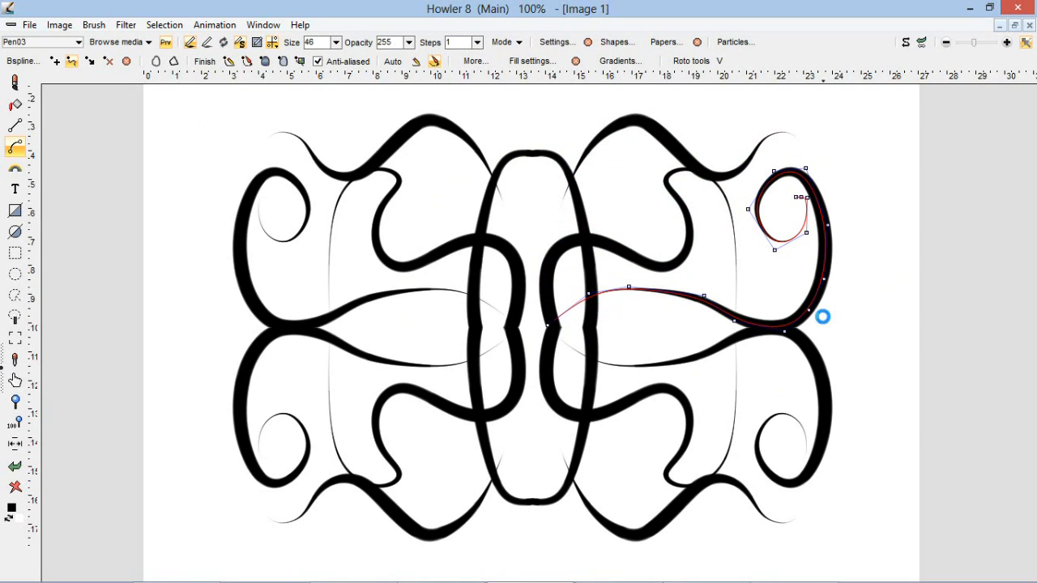
mouse_move(816, 313)
mouse_down()
mouse_move(919, 259)
mouse_move(864, 127)
mouse_move(894, 157)
mouse_move(840, 176)
mouse_up()
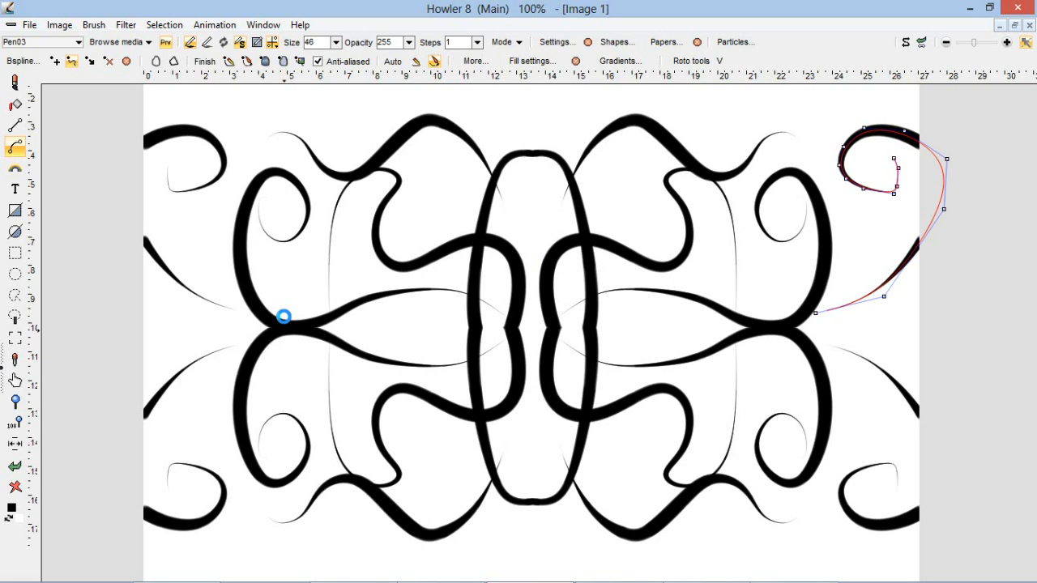
mouse_move(380, 578)
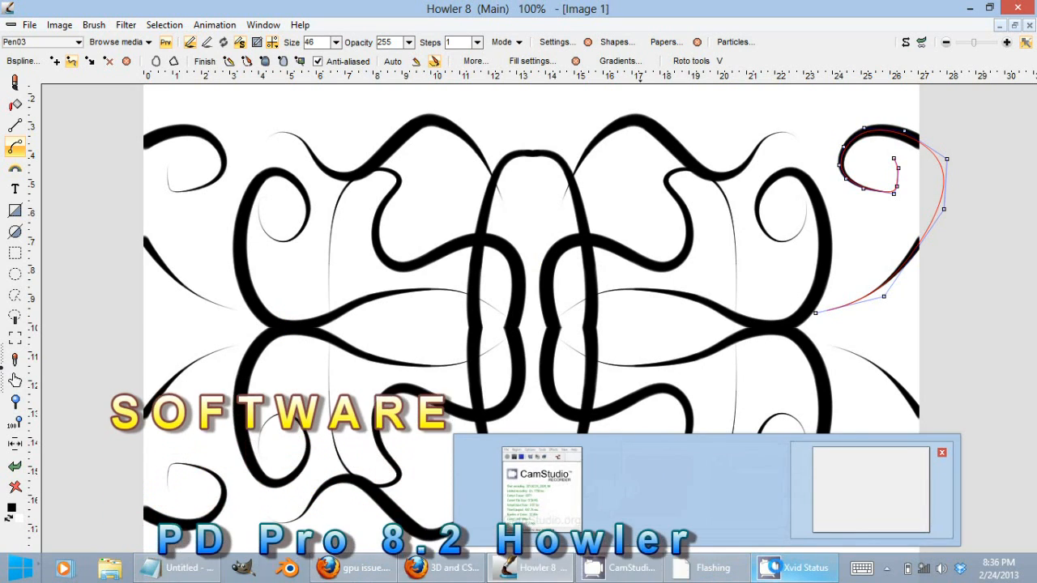
click(773, 567)
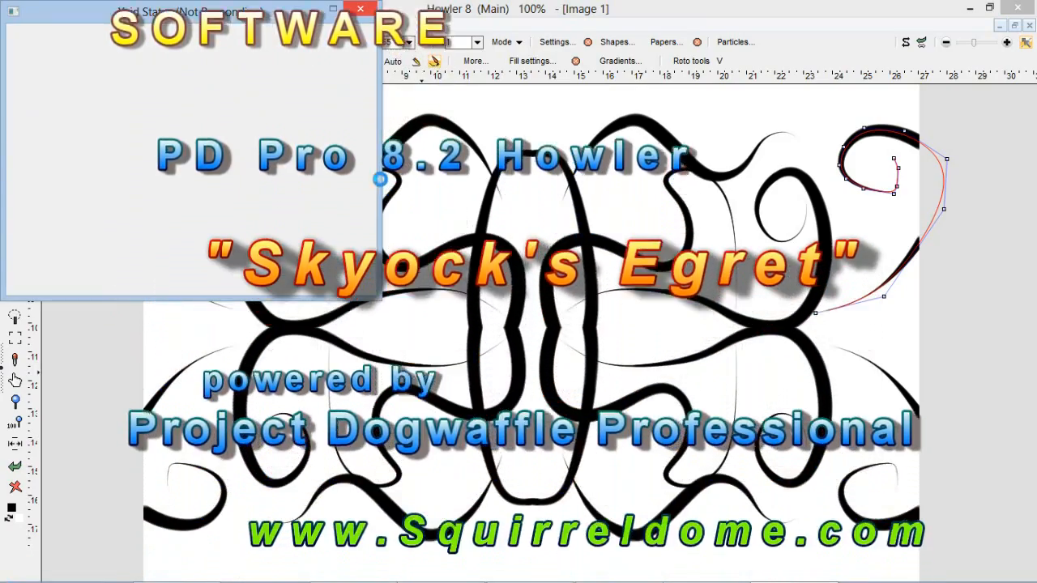